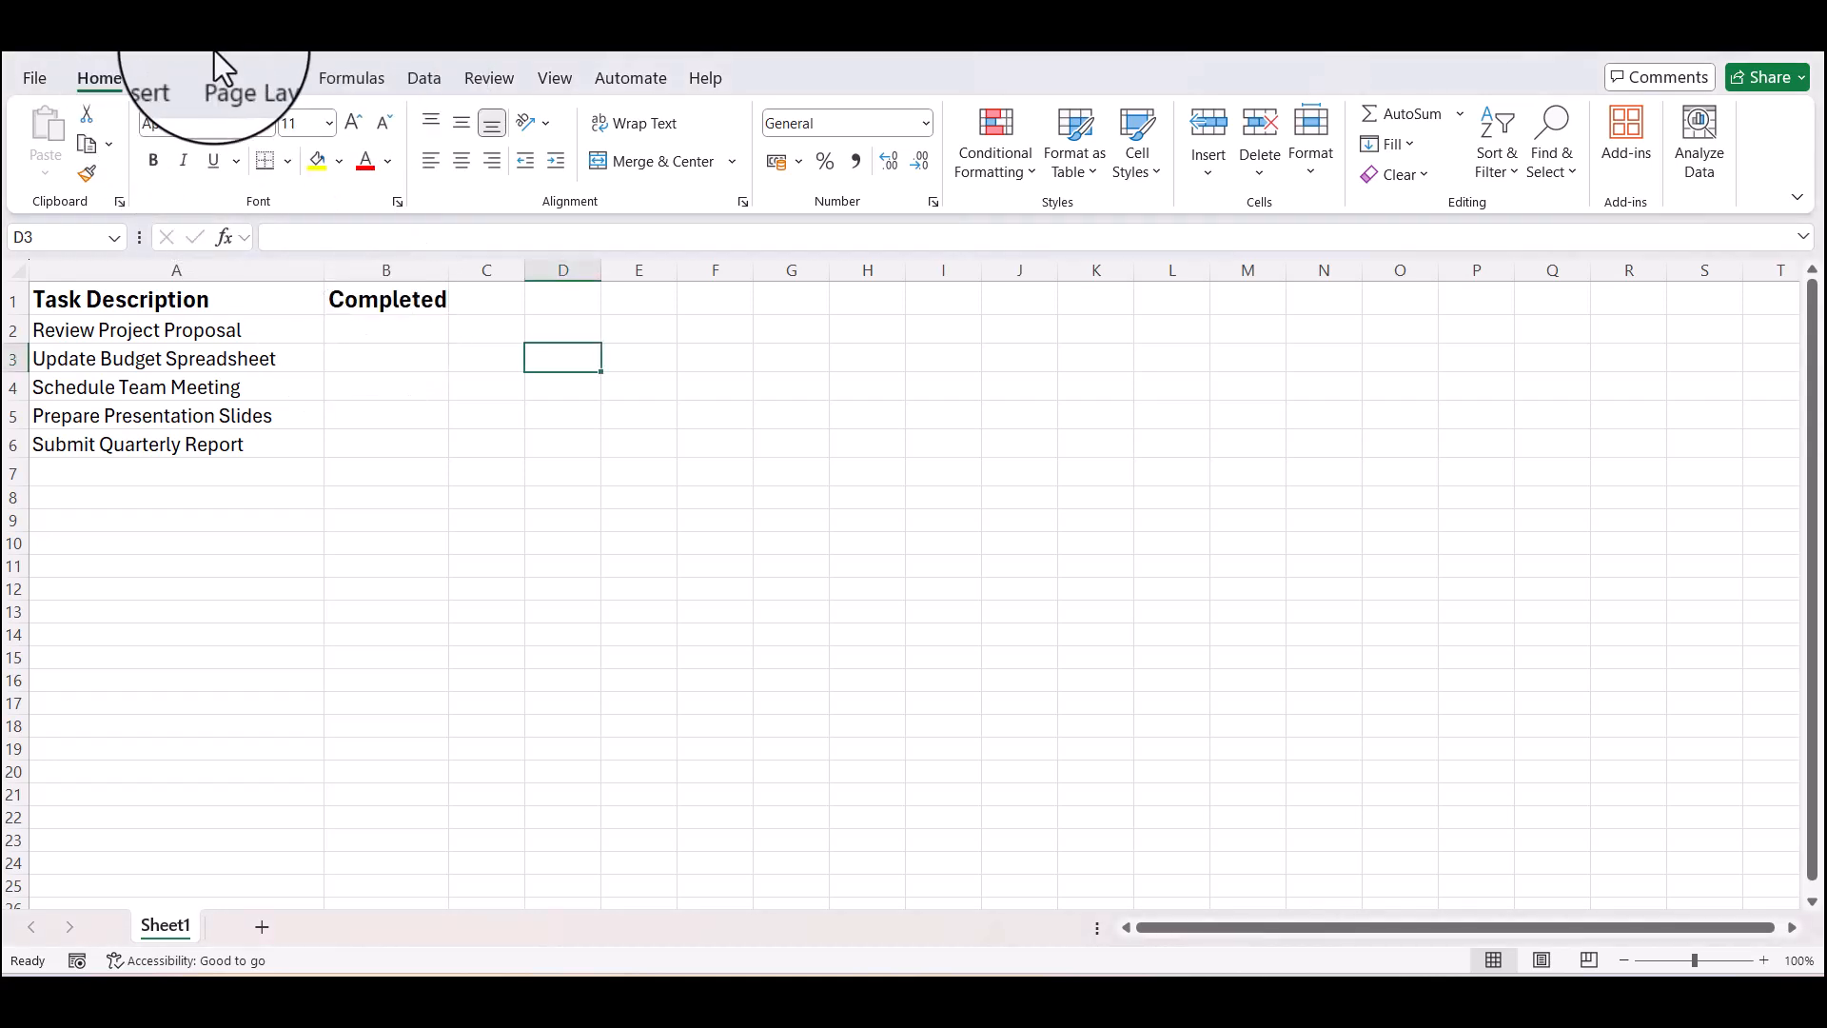
Enable the Developer tab in the ribbon customization options and display its controls.
left_click(174, 76)
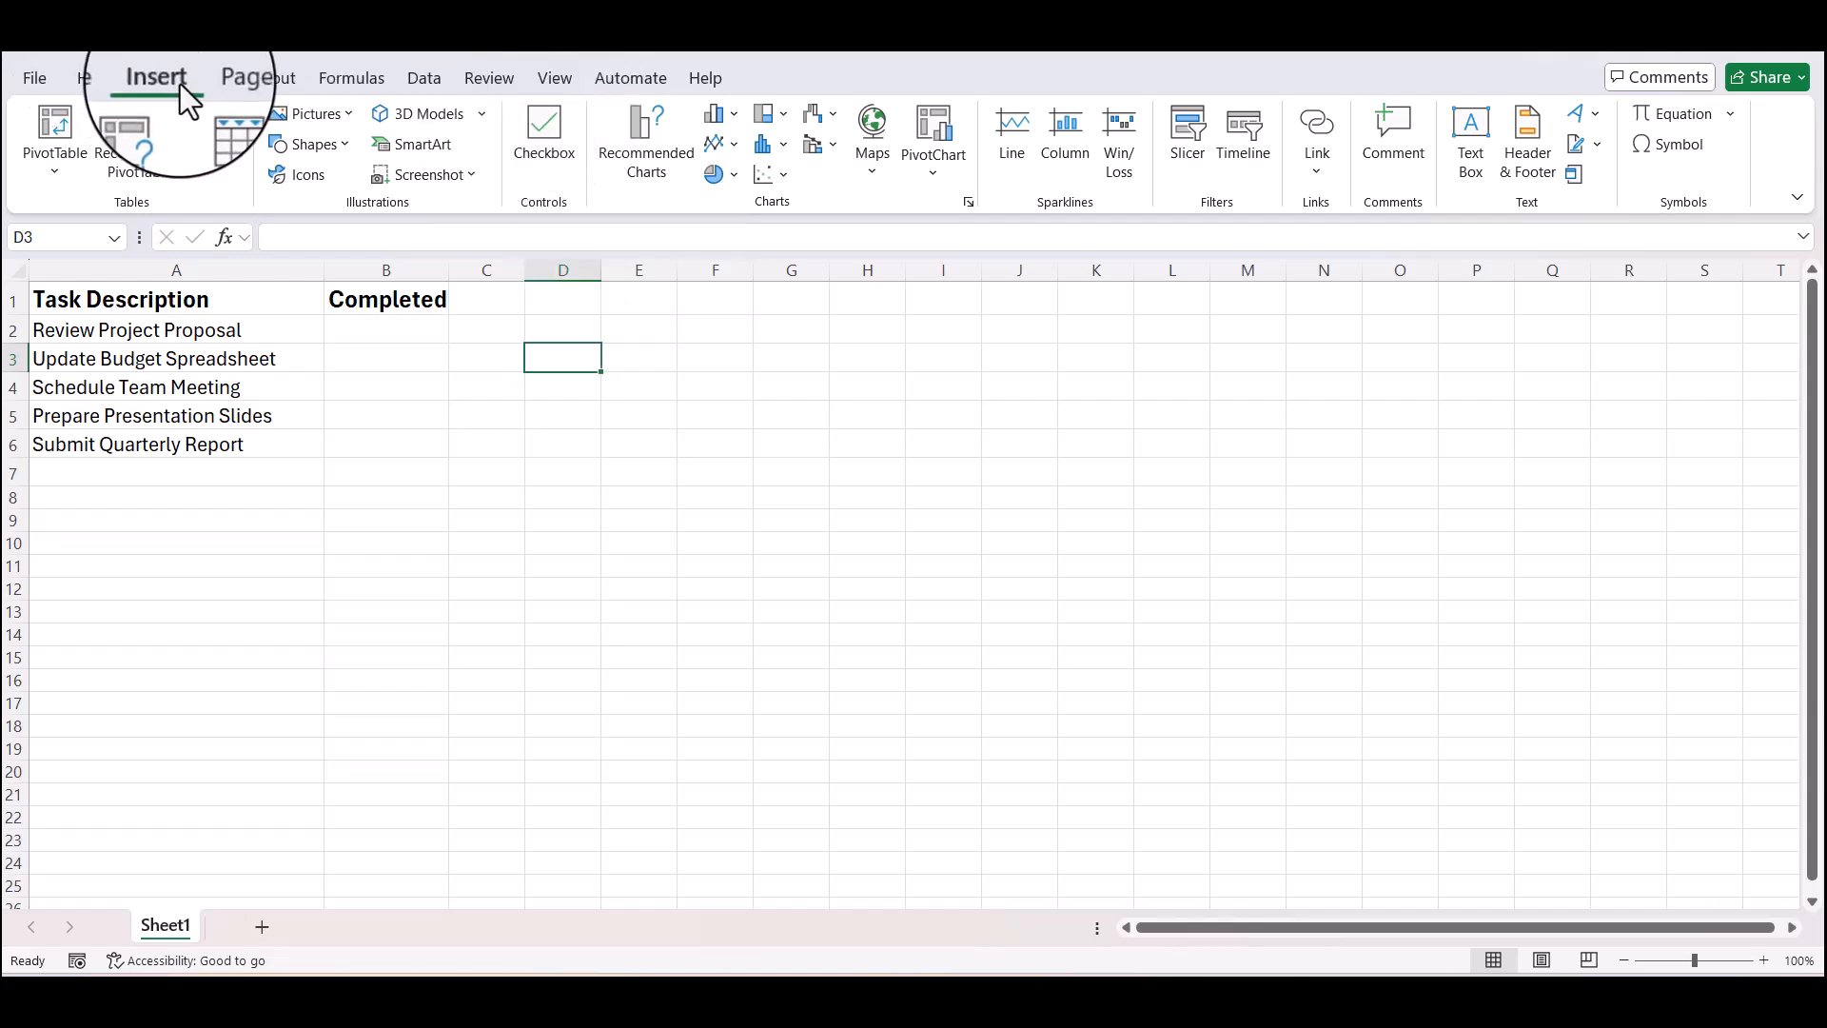
left_click(42, 81)
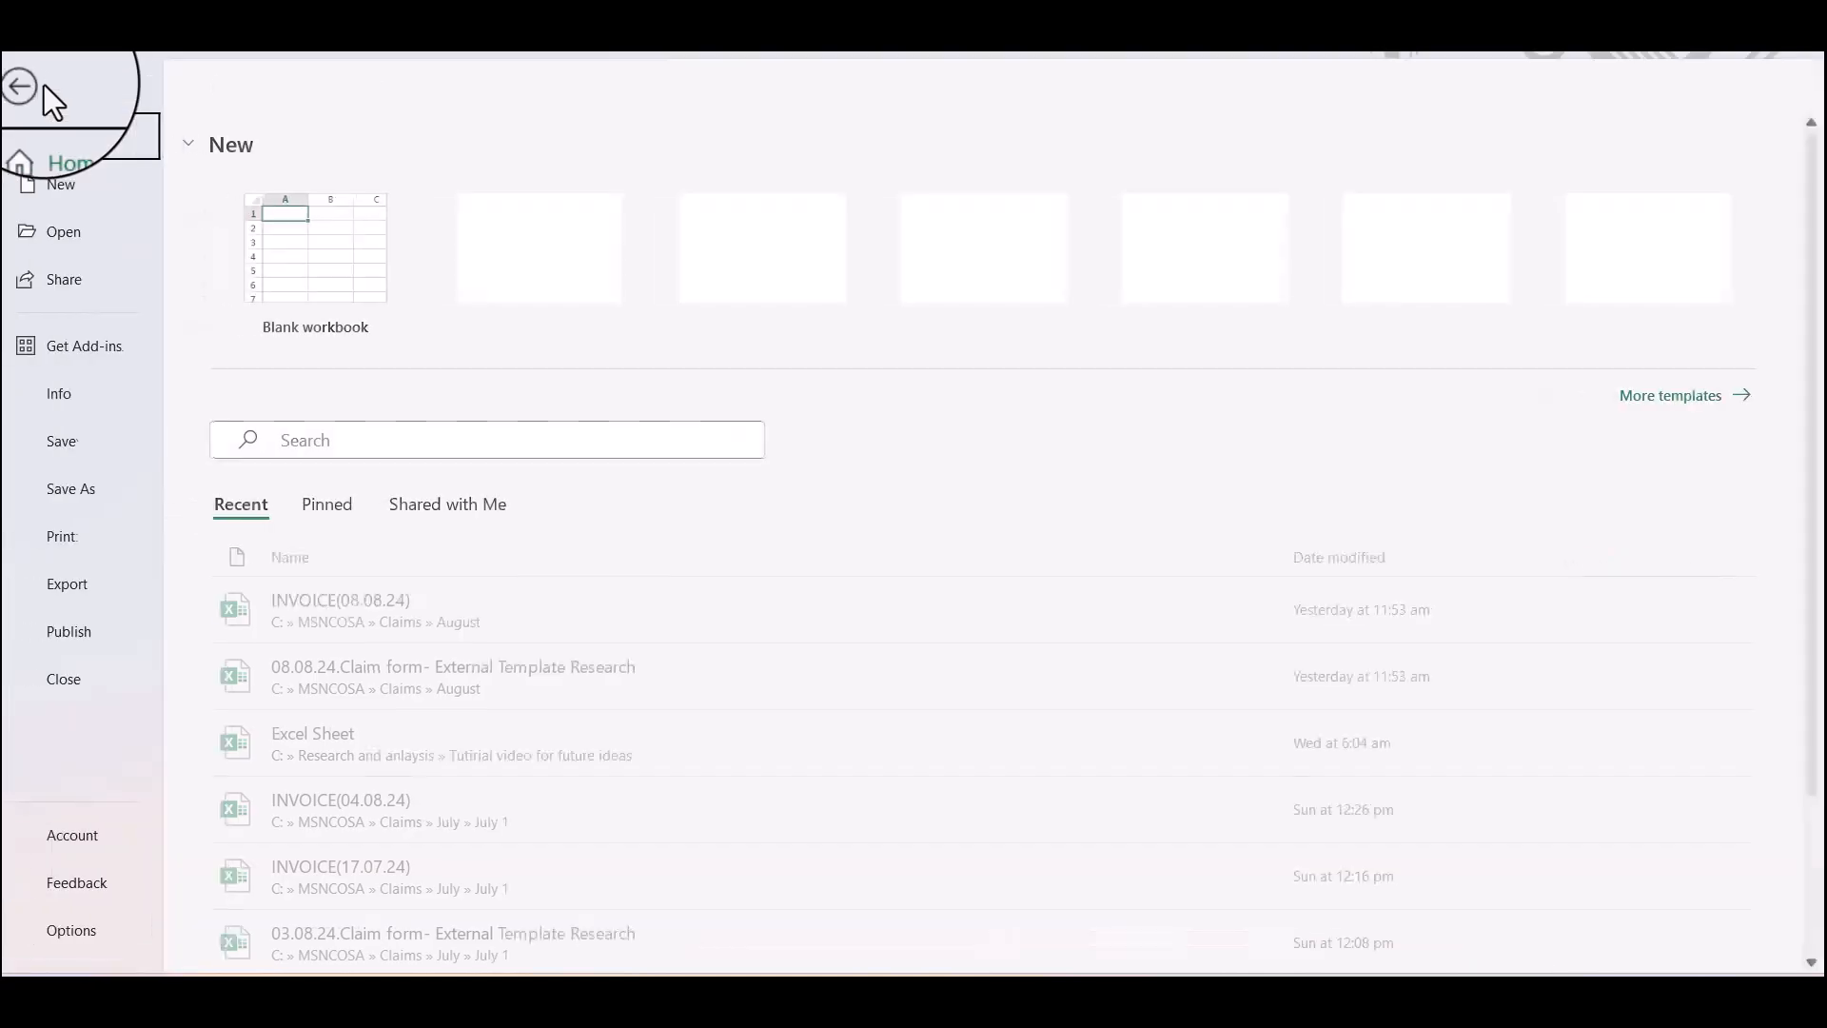
left_click(75, 928)
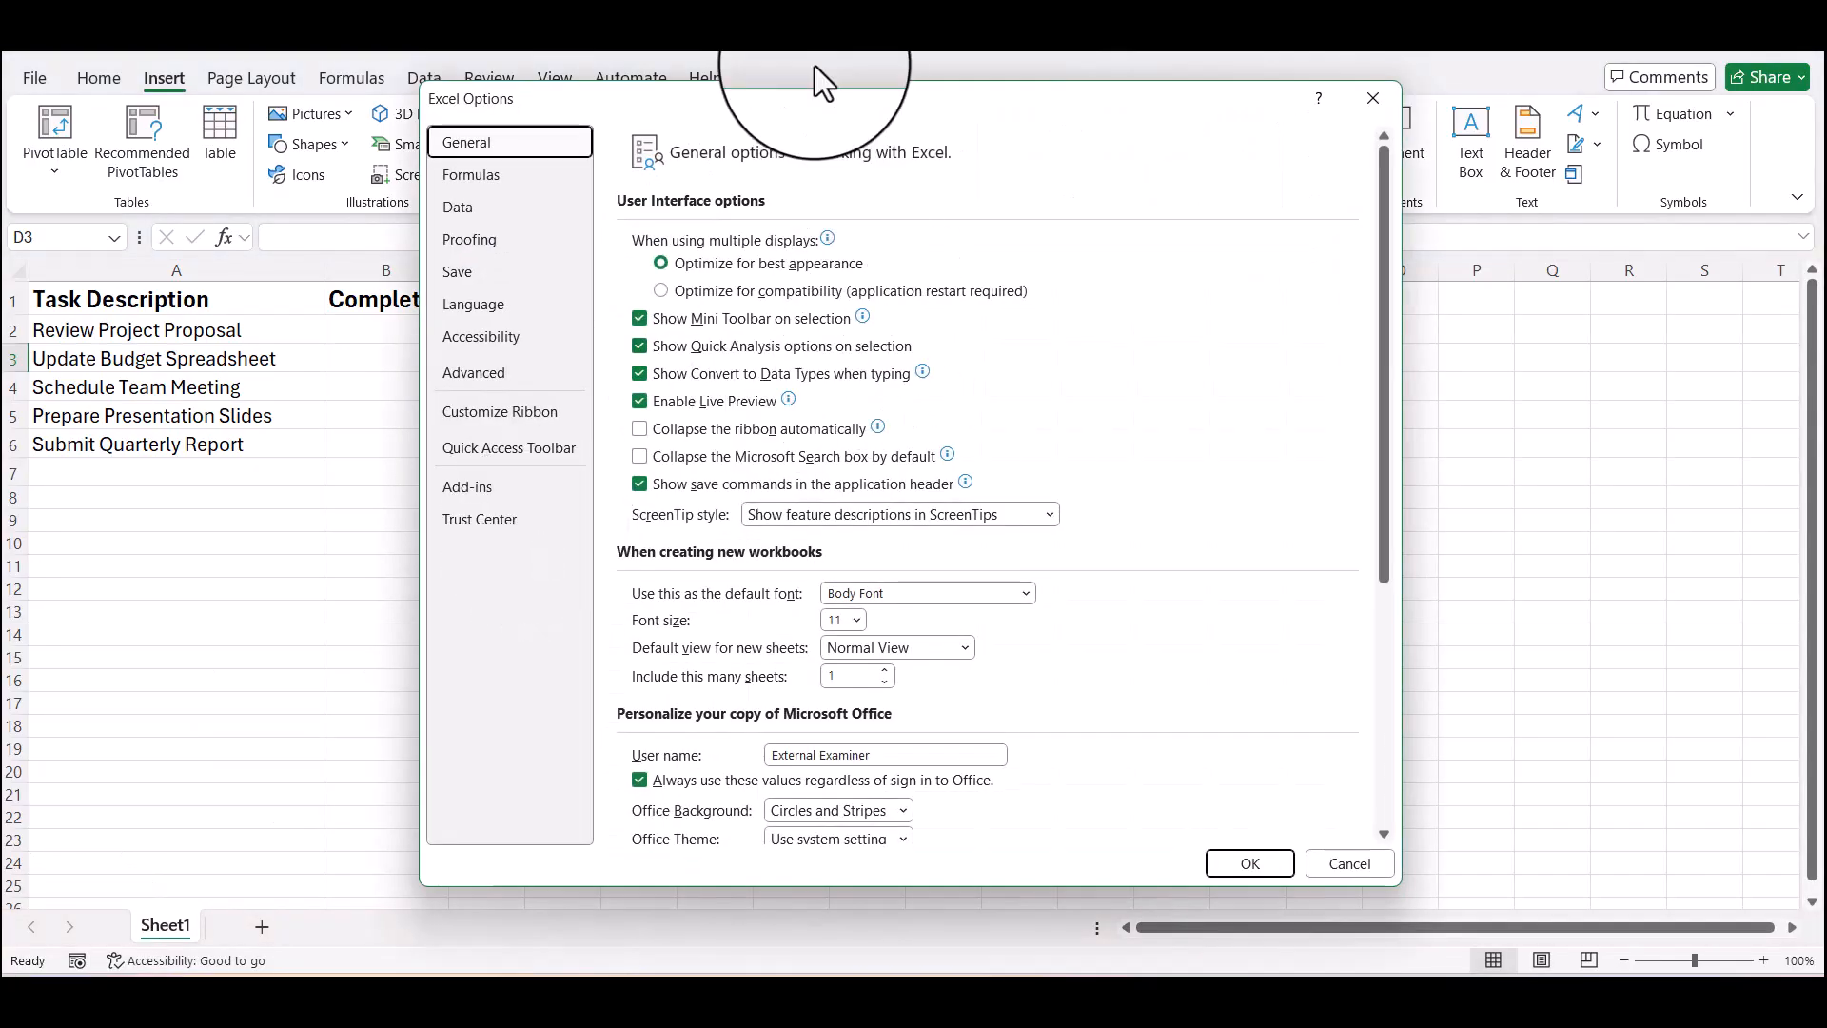
left_click(513, 416)
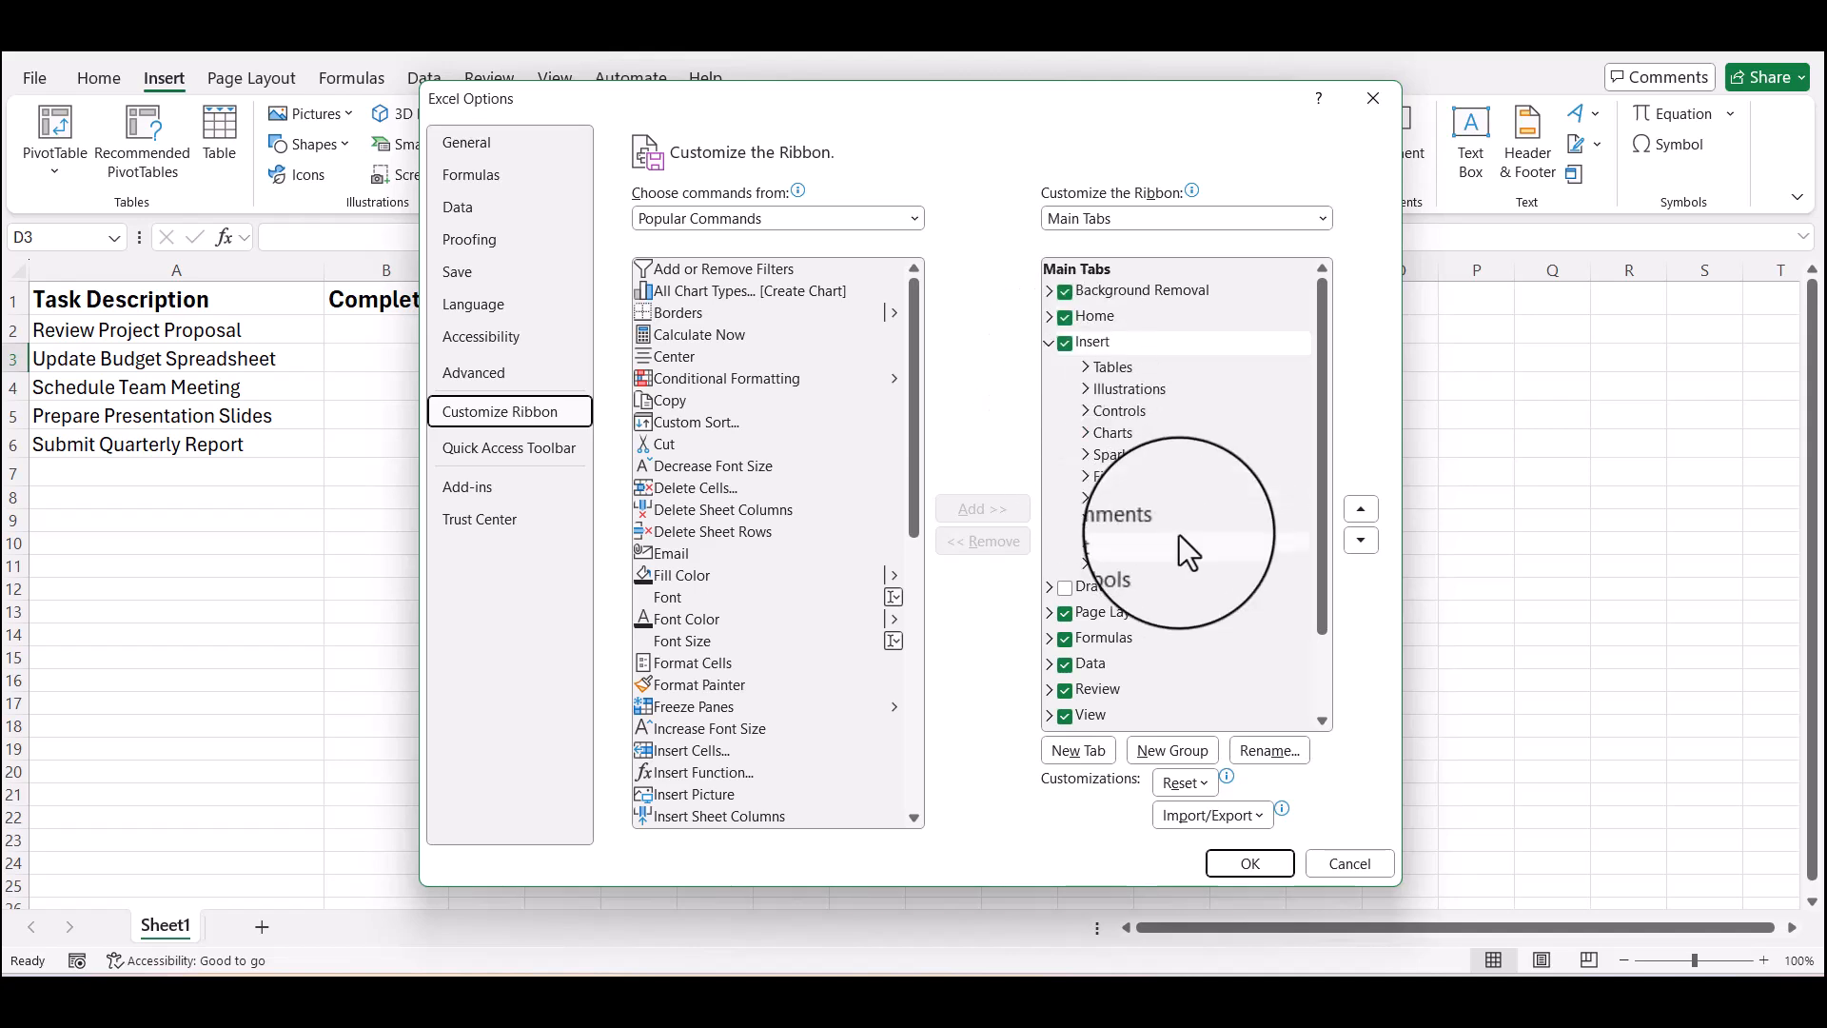
left_click_drag(1335, 531, 1337, 591)
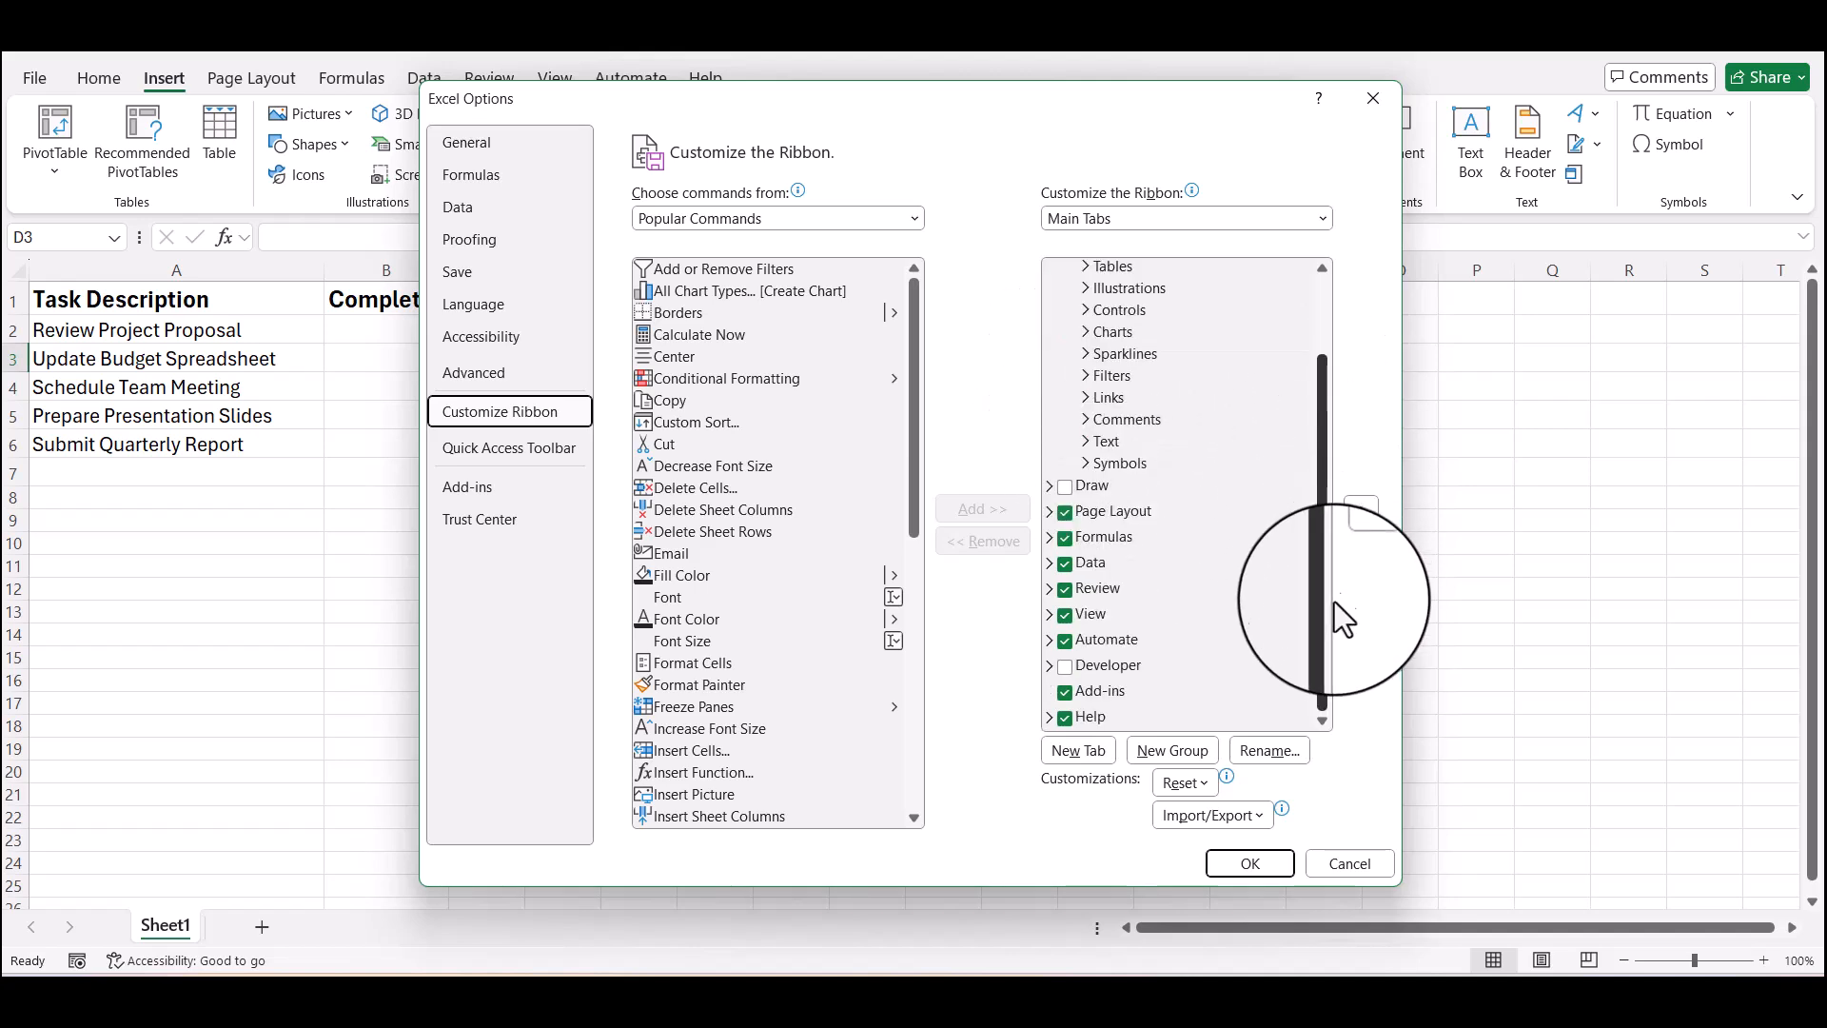
left_click(1109, 661)
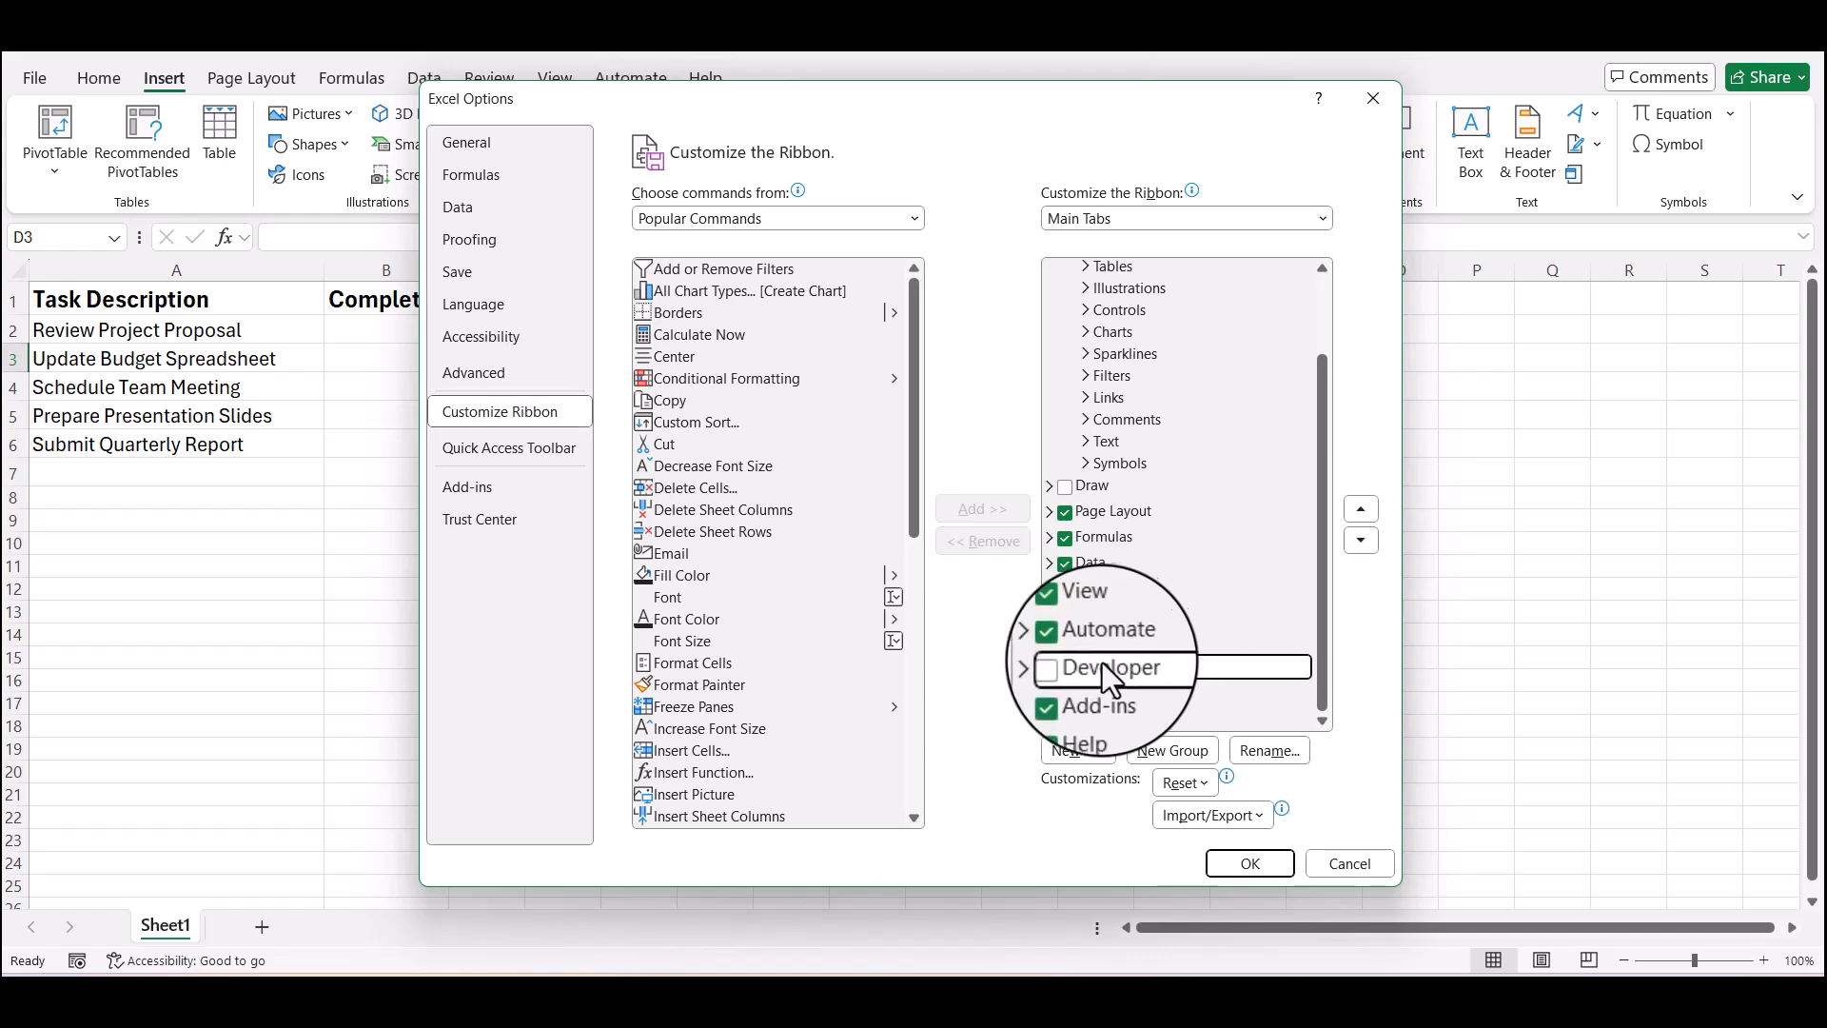
left_click(1254, 867)
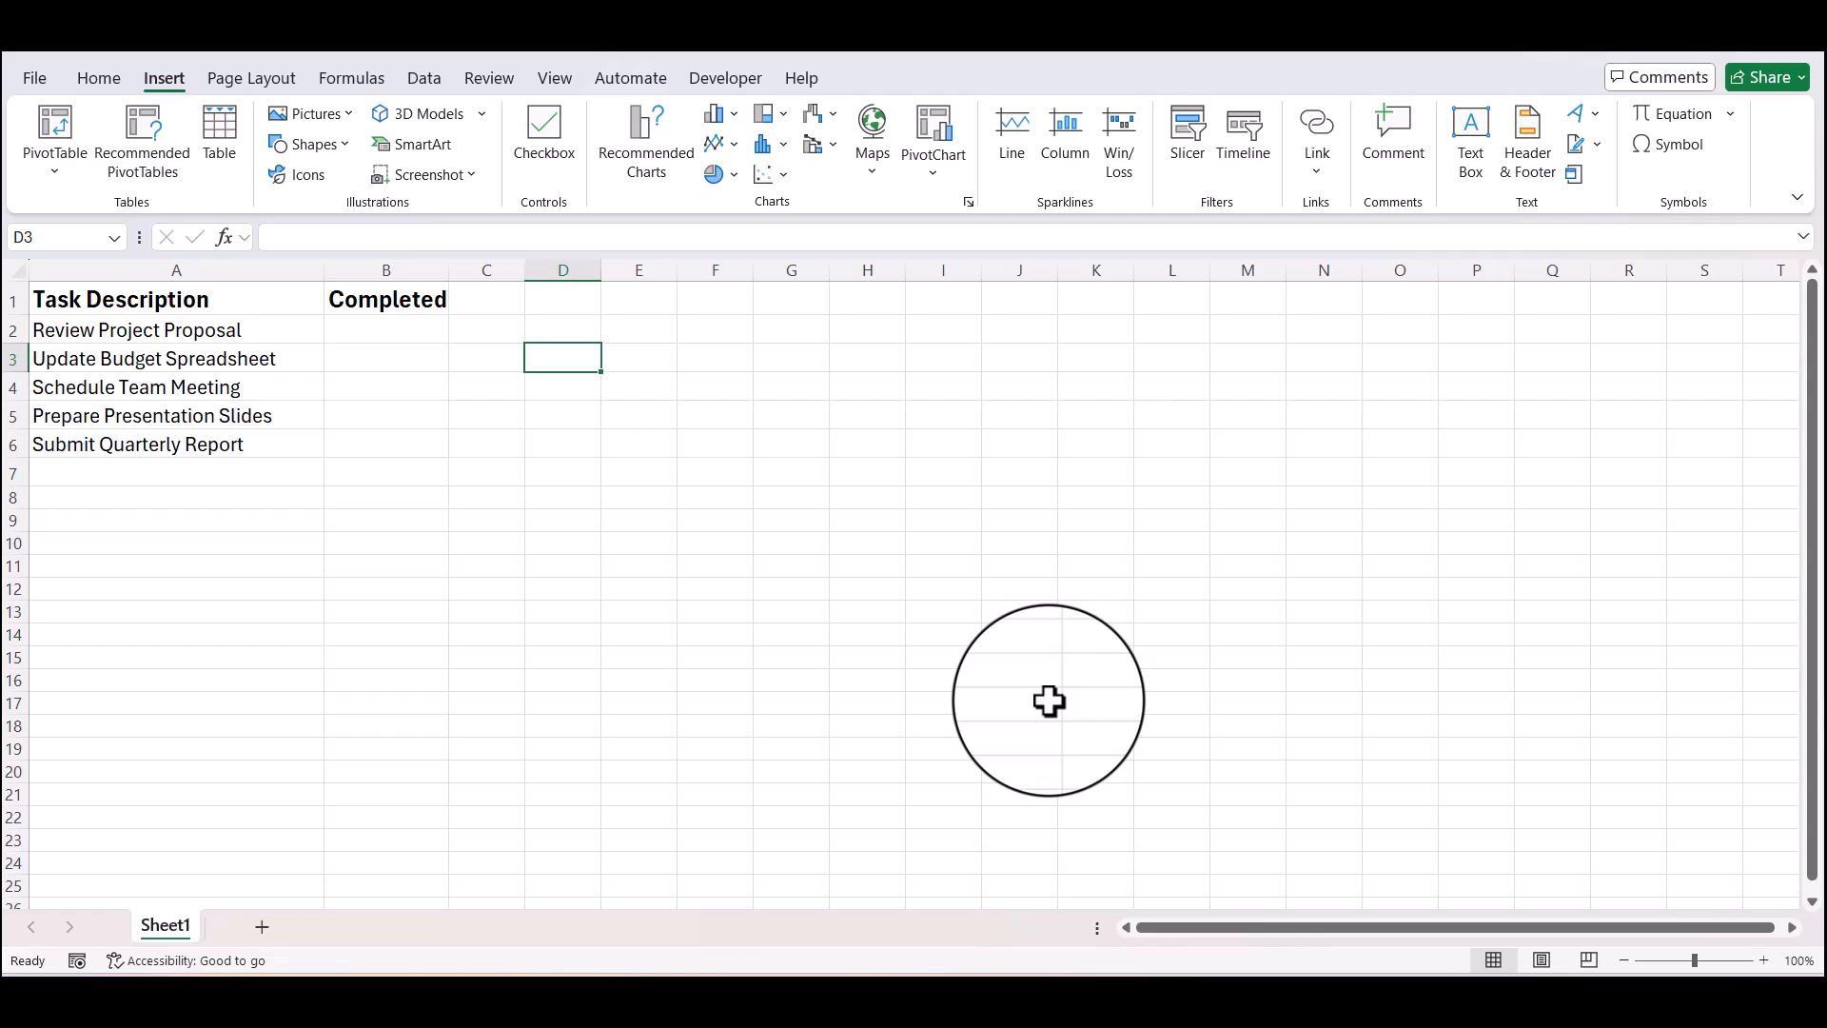
left_click(729, 91)
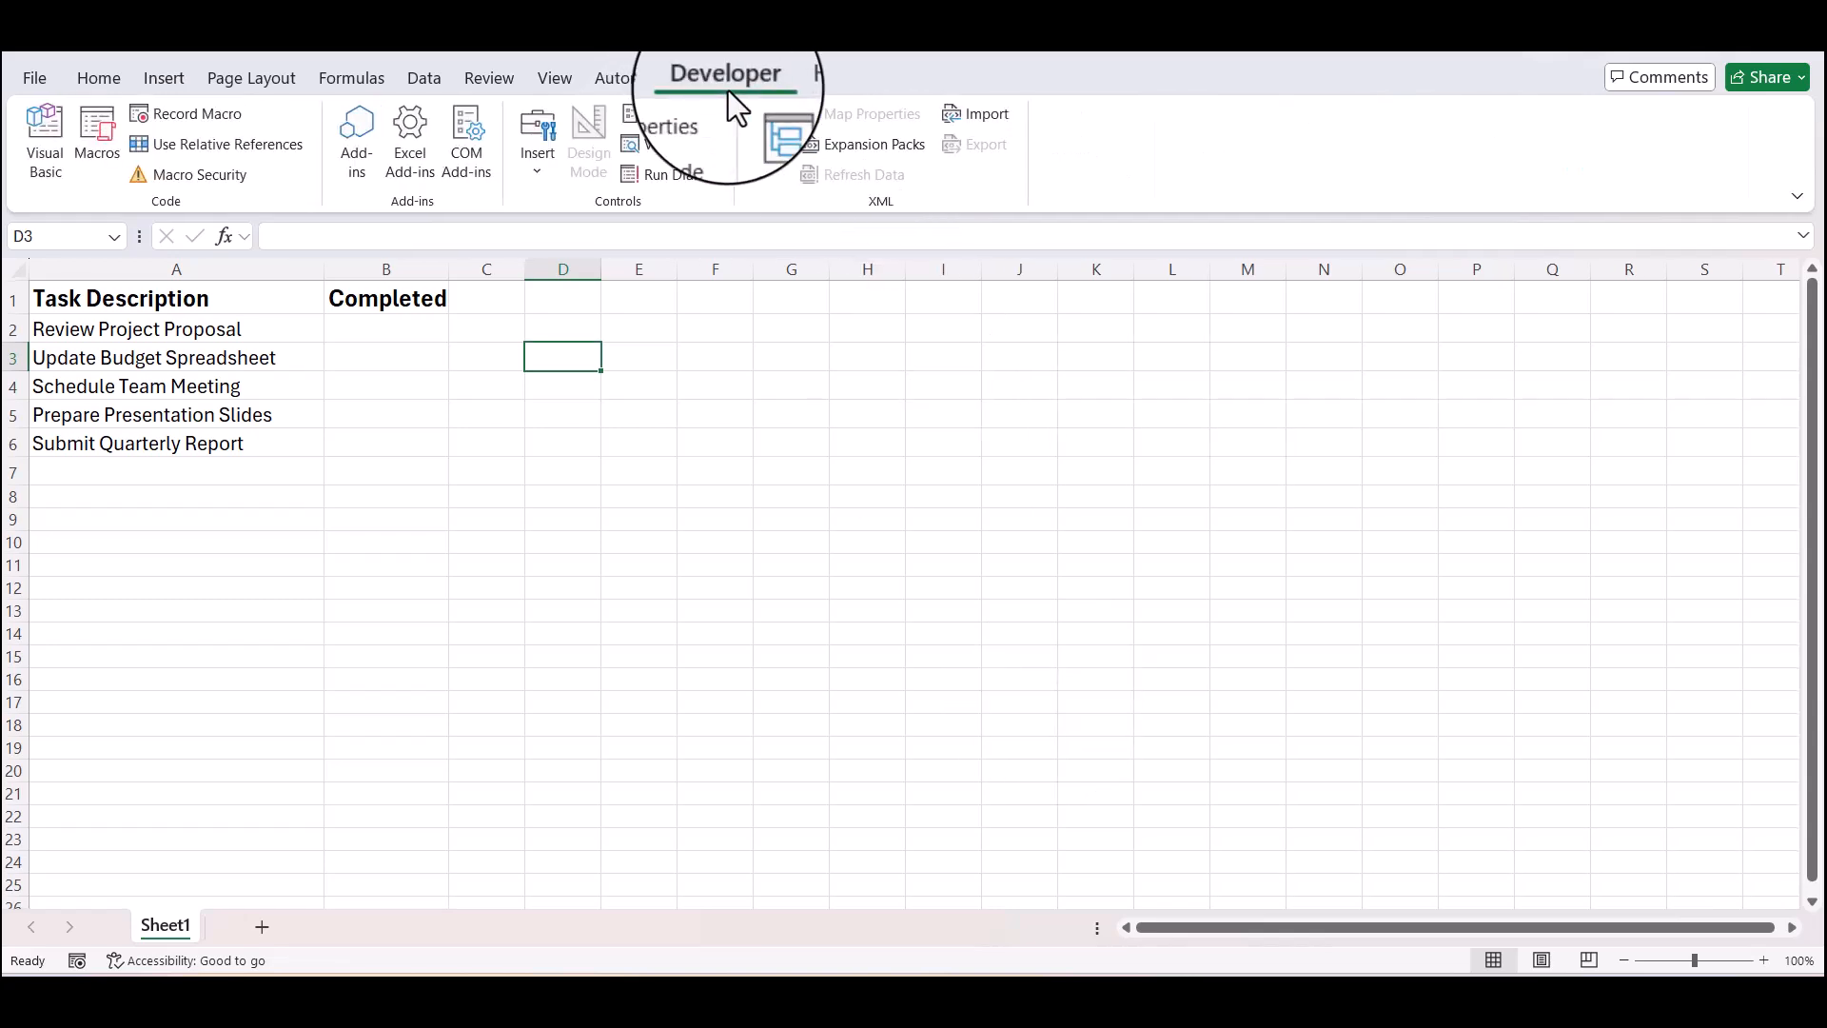
Insert a checkbox into cell B2 under the Completed heading.
left_click(108, 79)
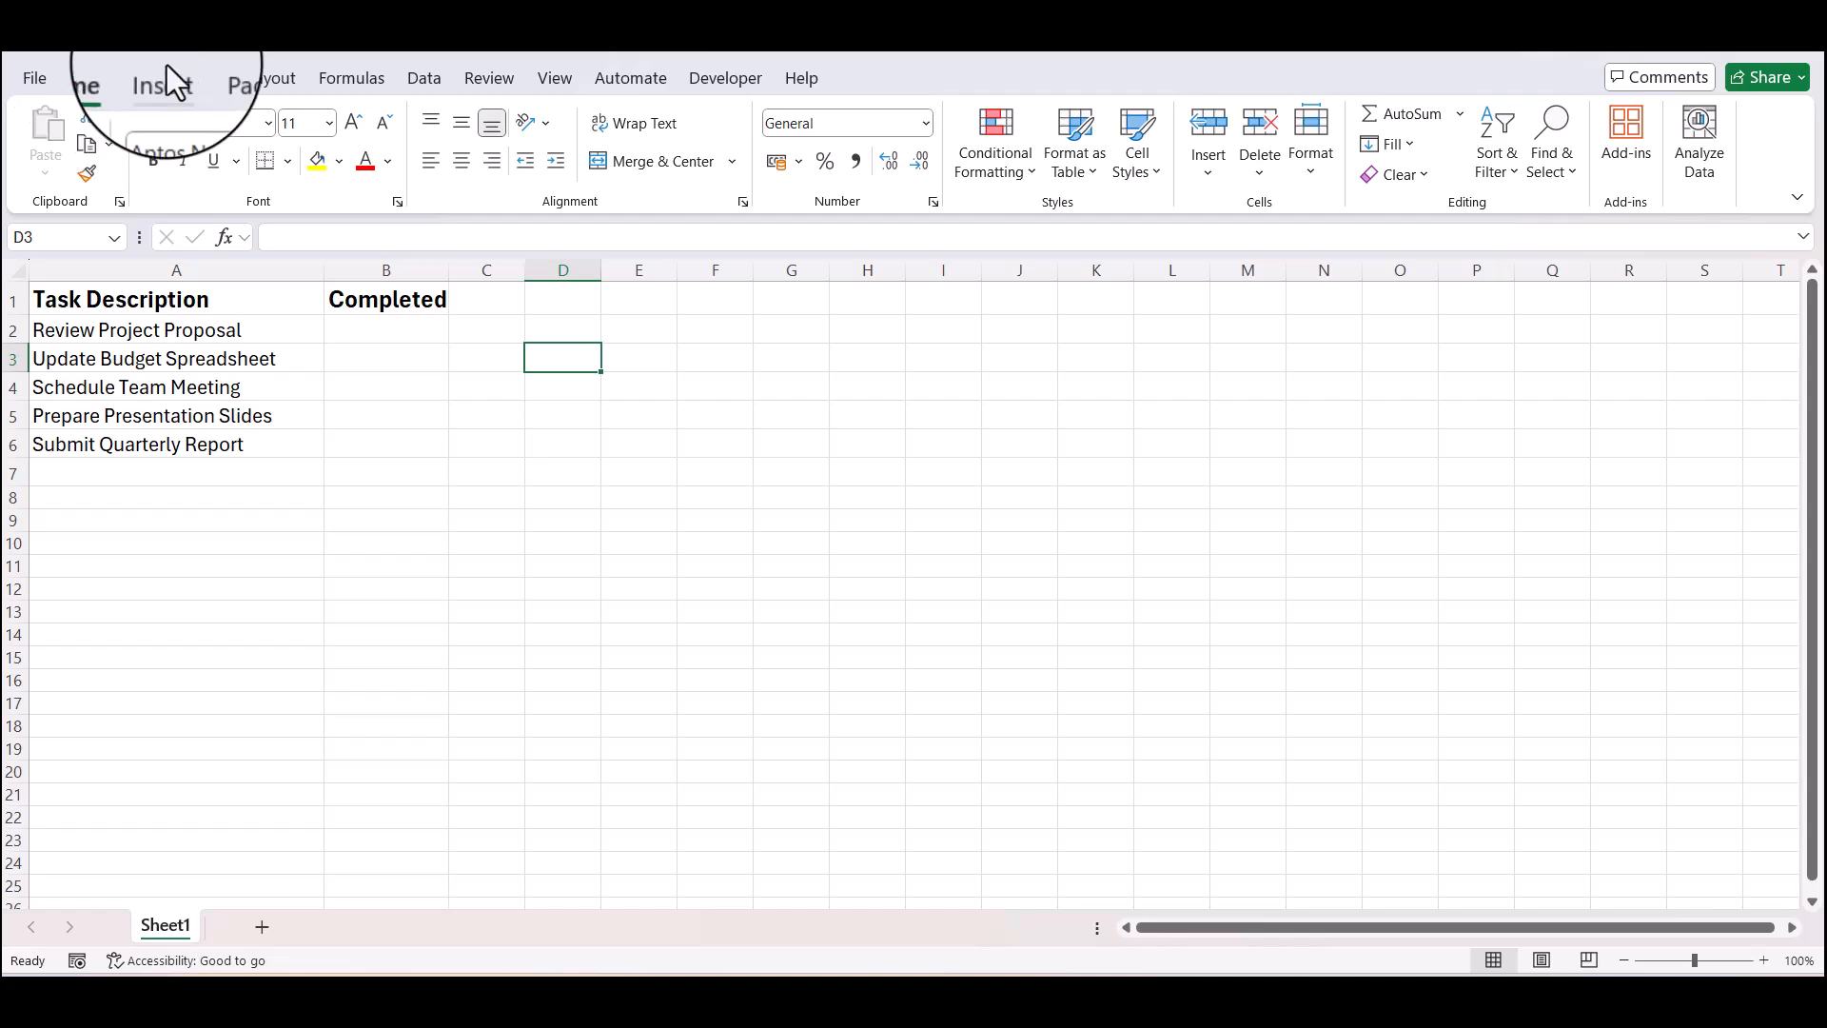
left_click(152, 81)
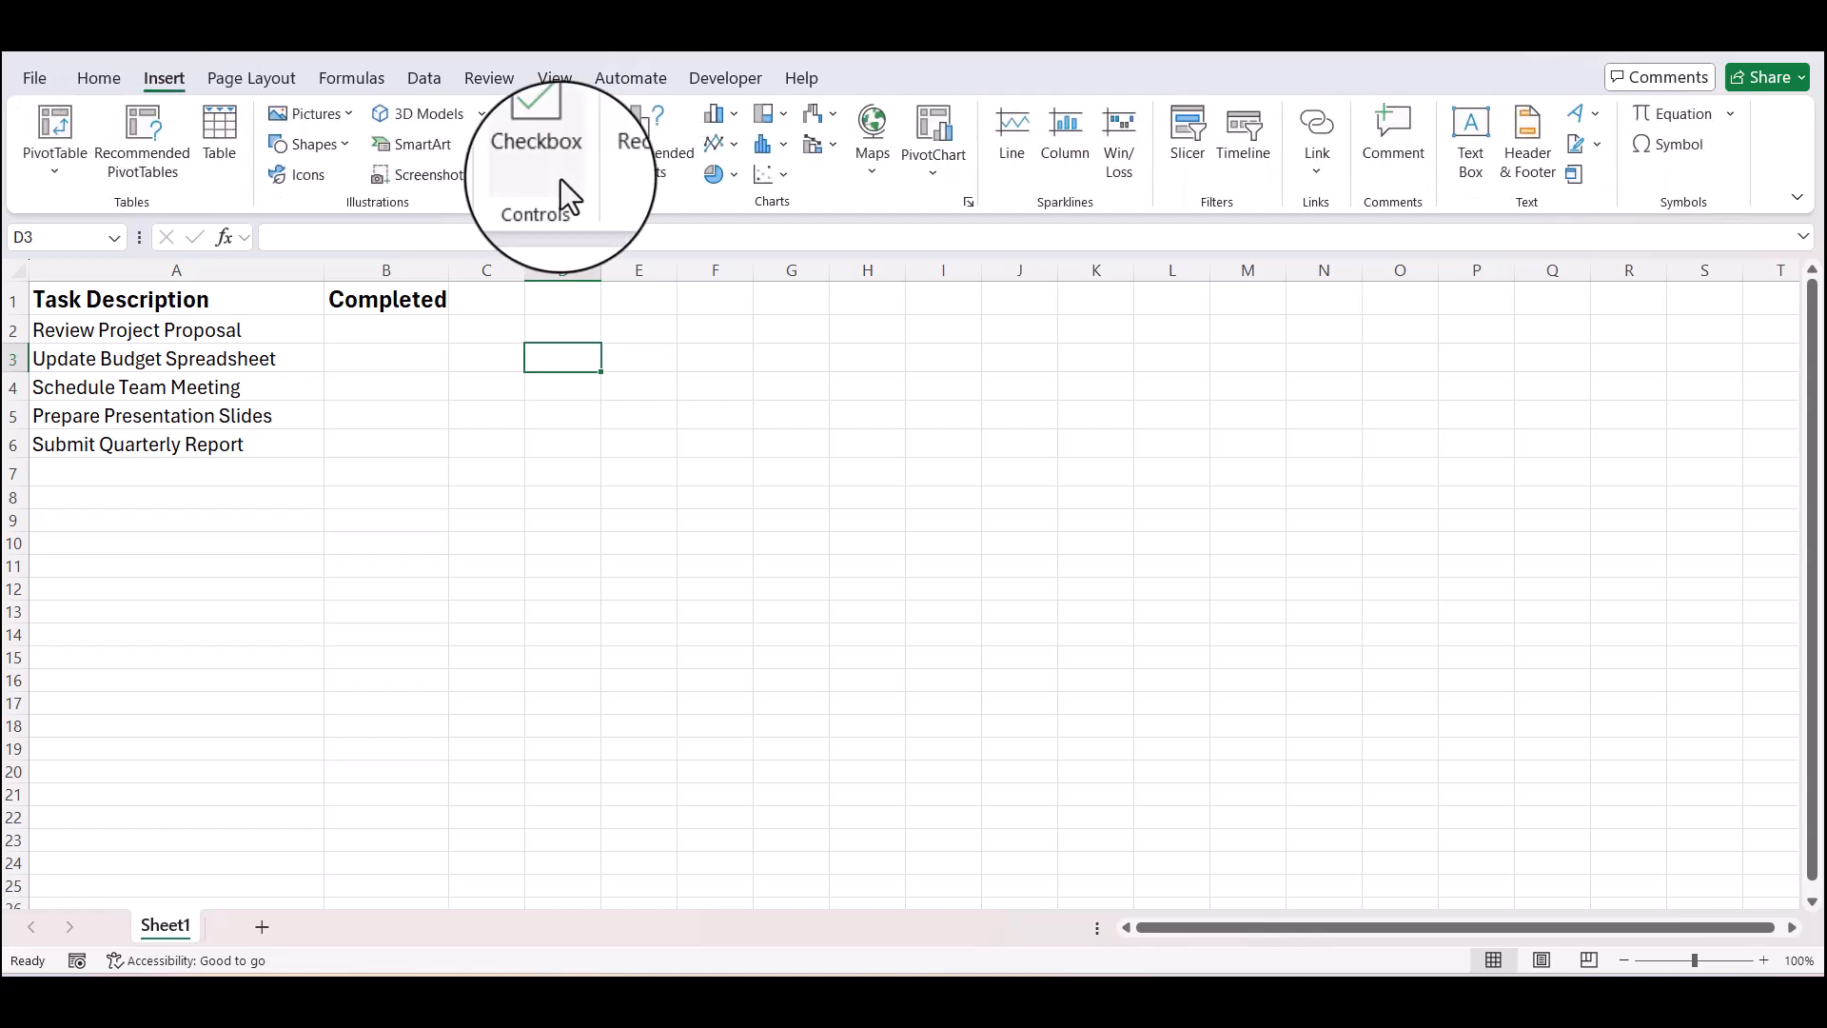
key("Left")
key("Left")
key("Up")
left_click(545, 135)
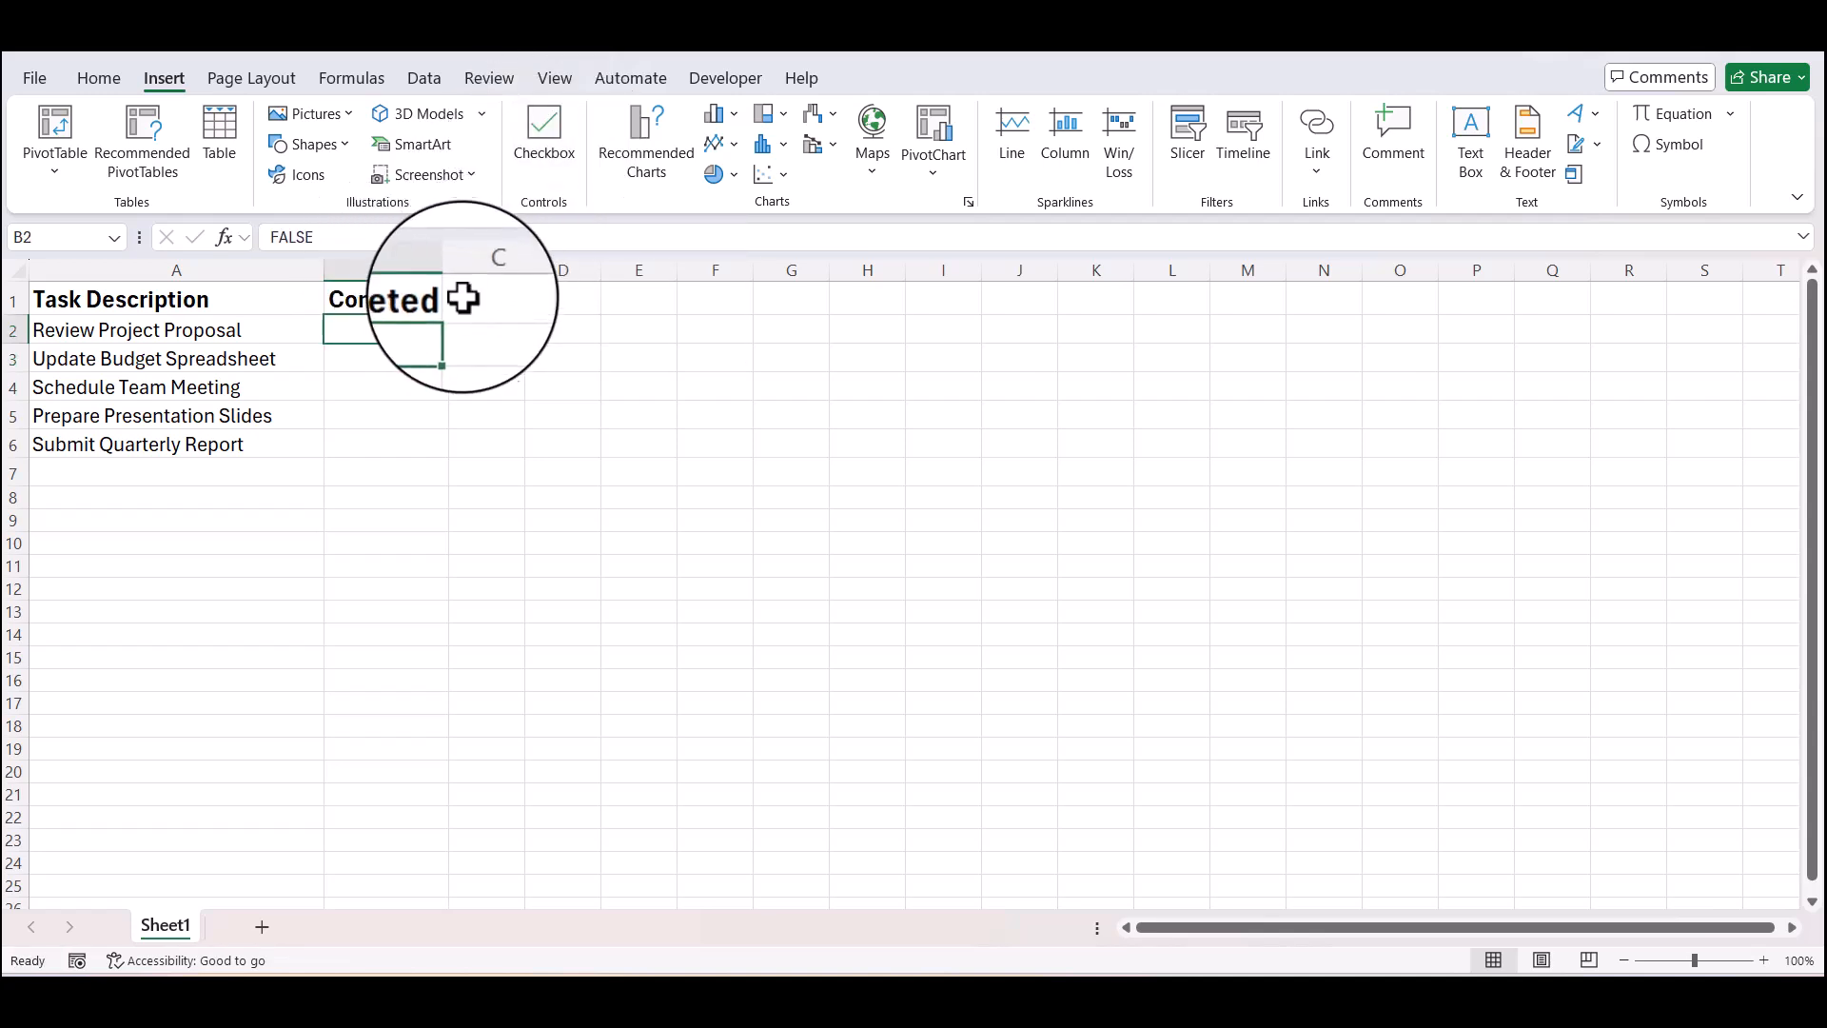
left_click(521, 340)
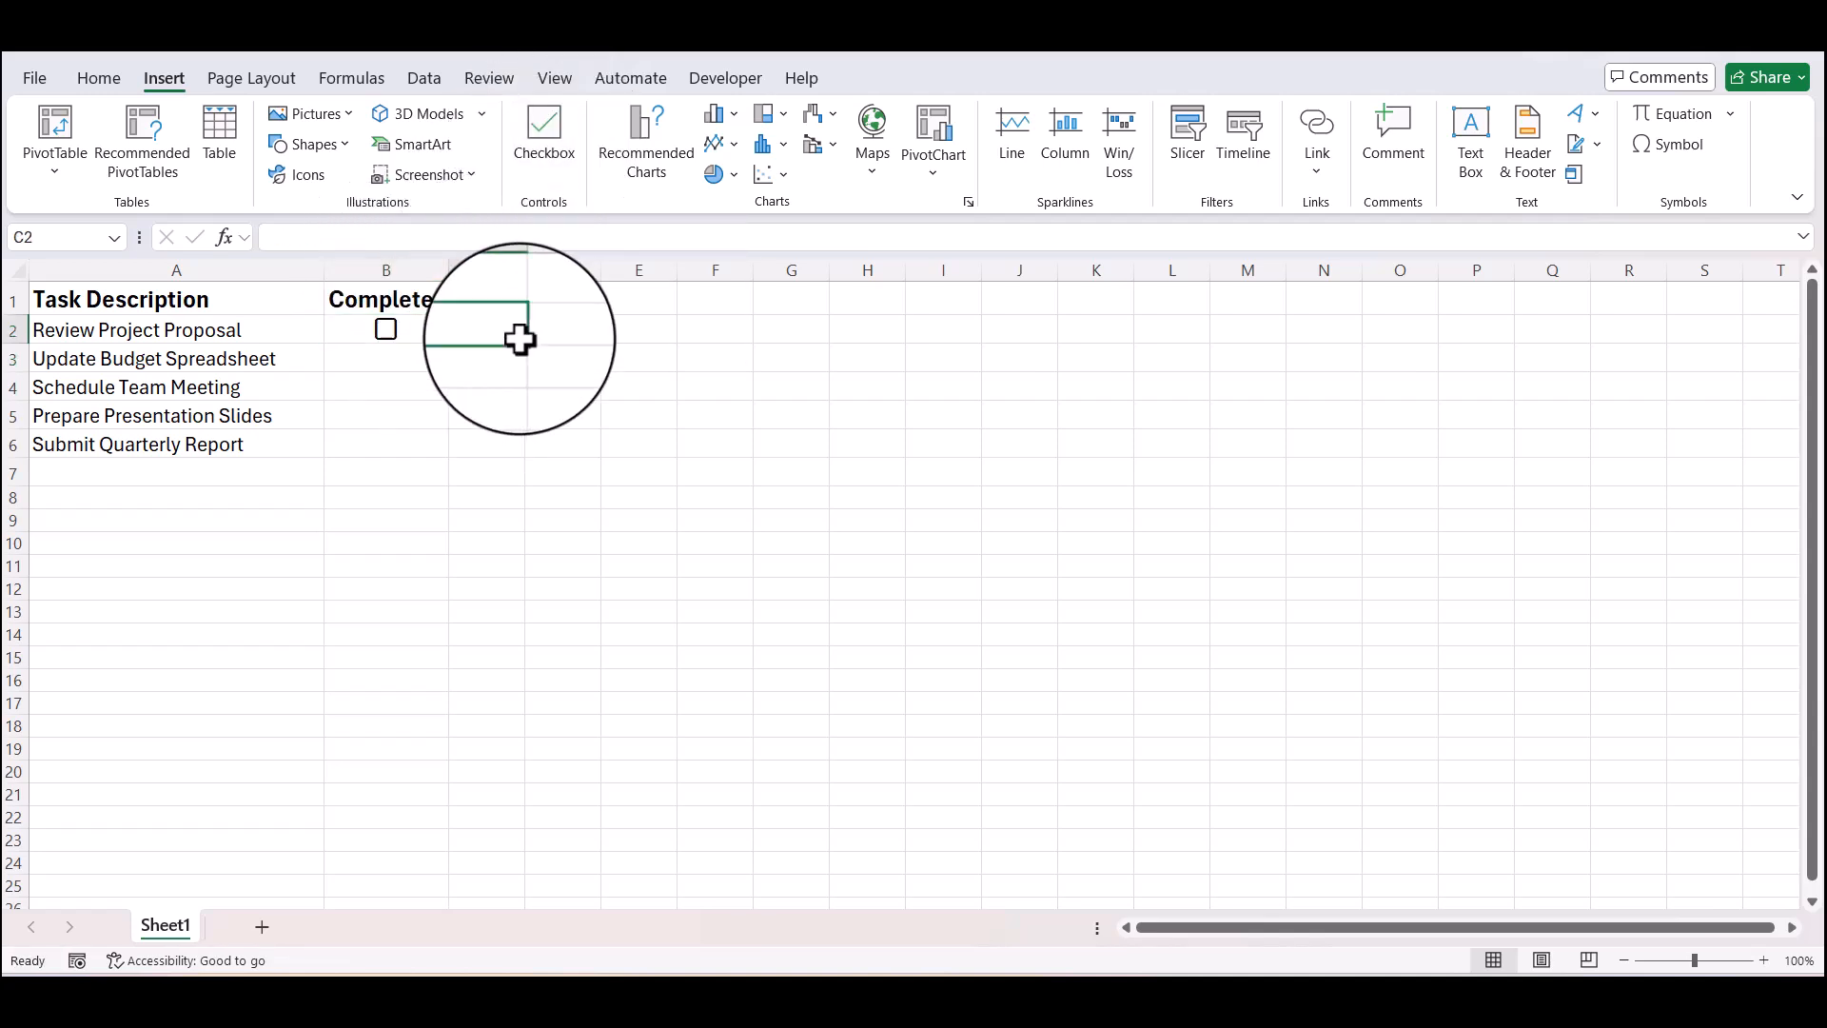
Copy the B2 checkbox down through B6 so every task in the list has one.
left_click(418, 335)
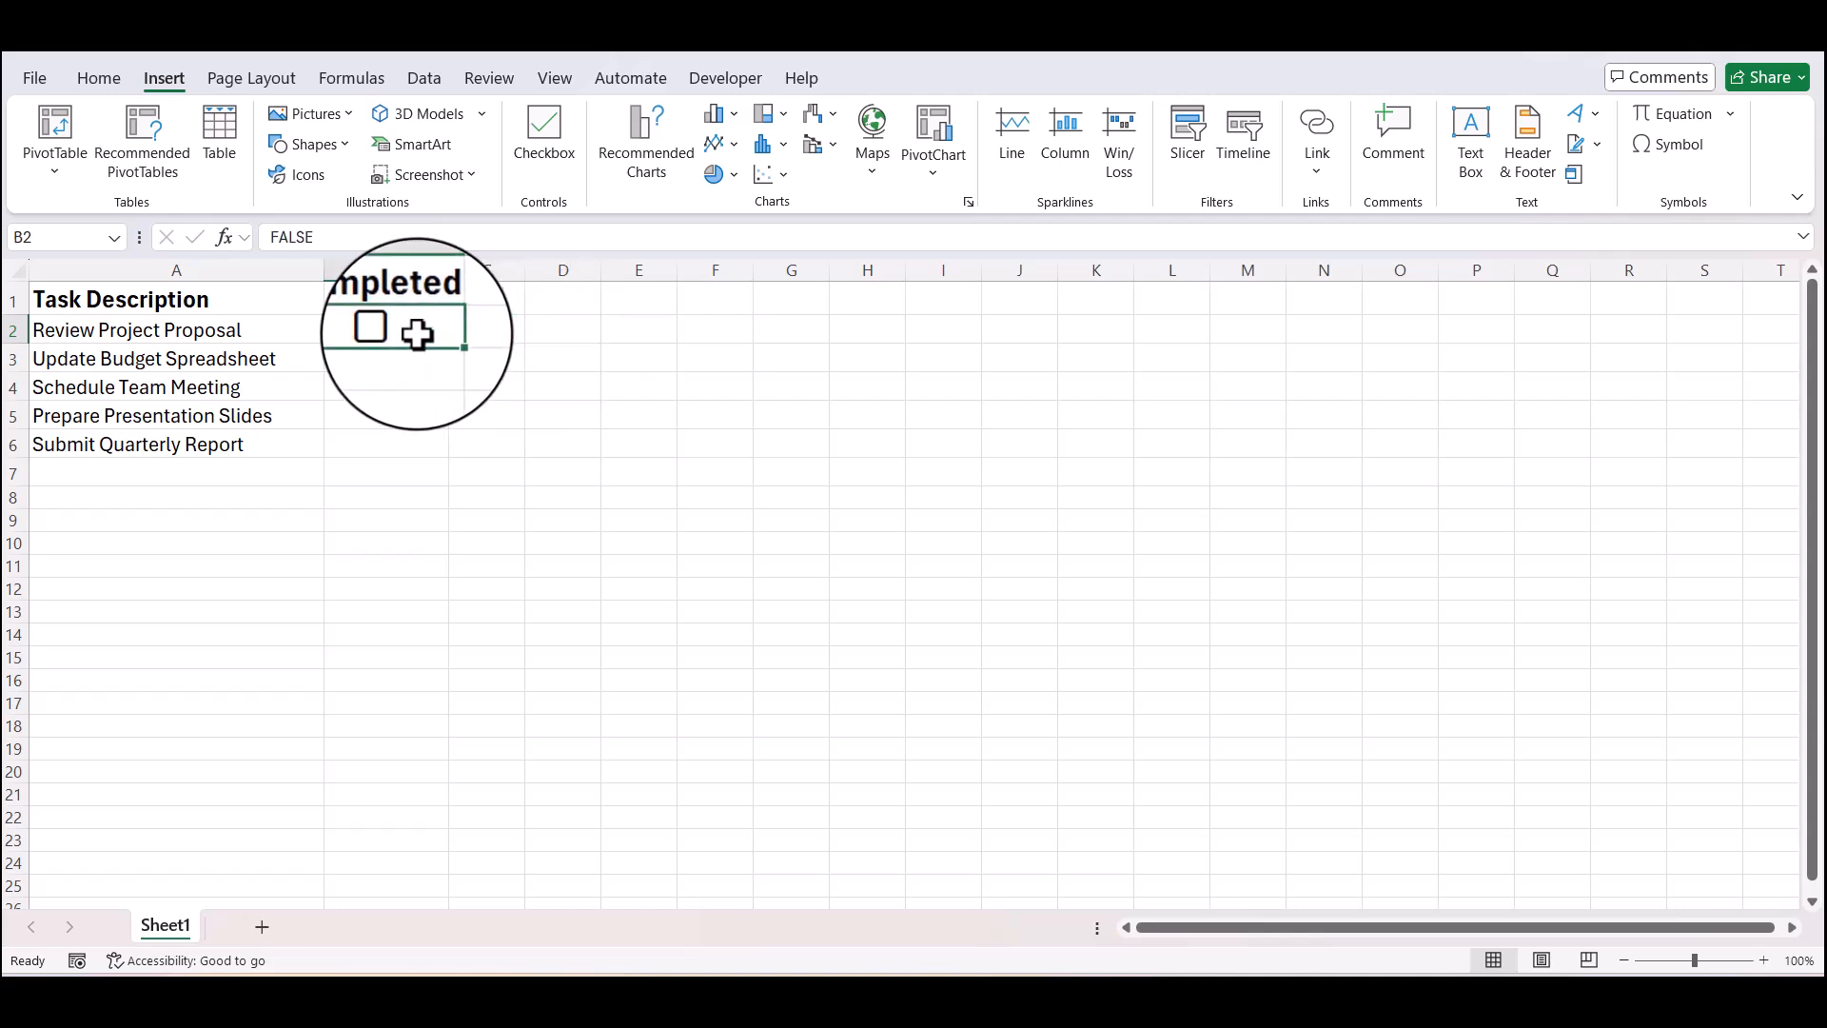
left_click_drag(448, 344, 437, 458)
left_click(419, 330)
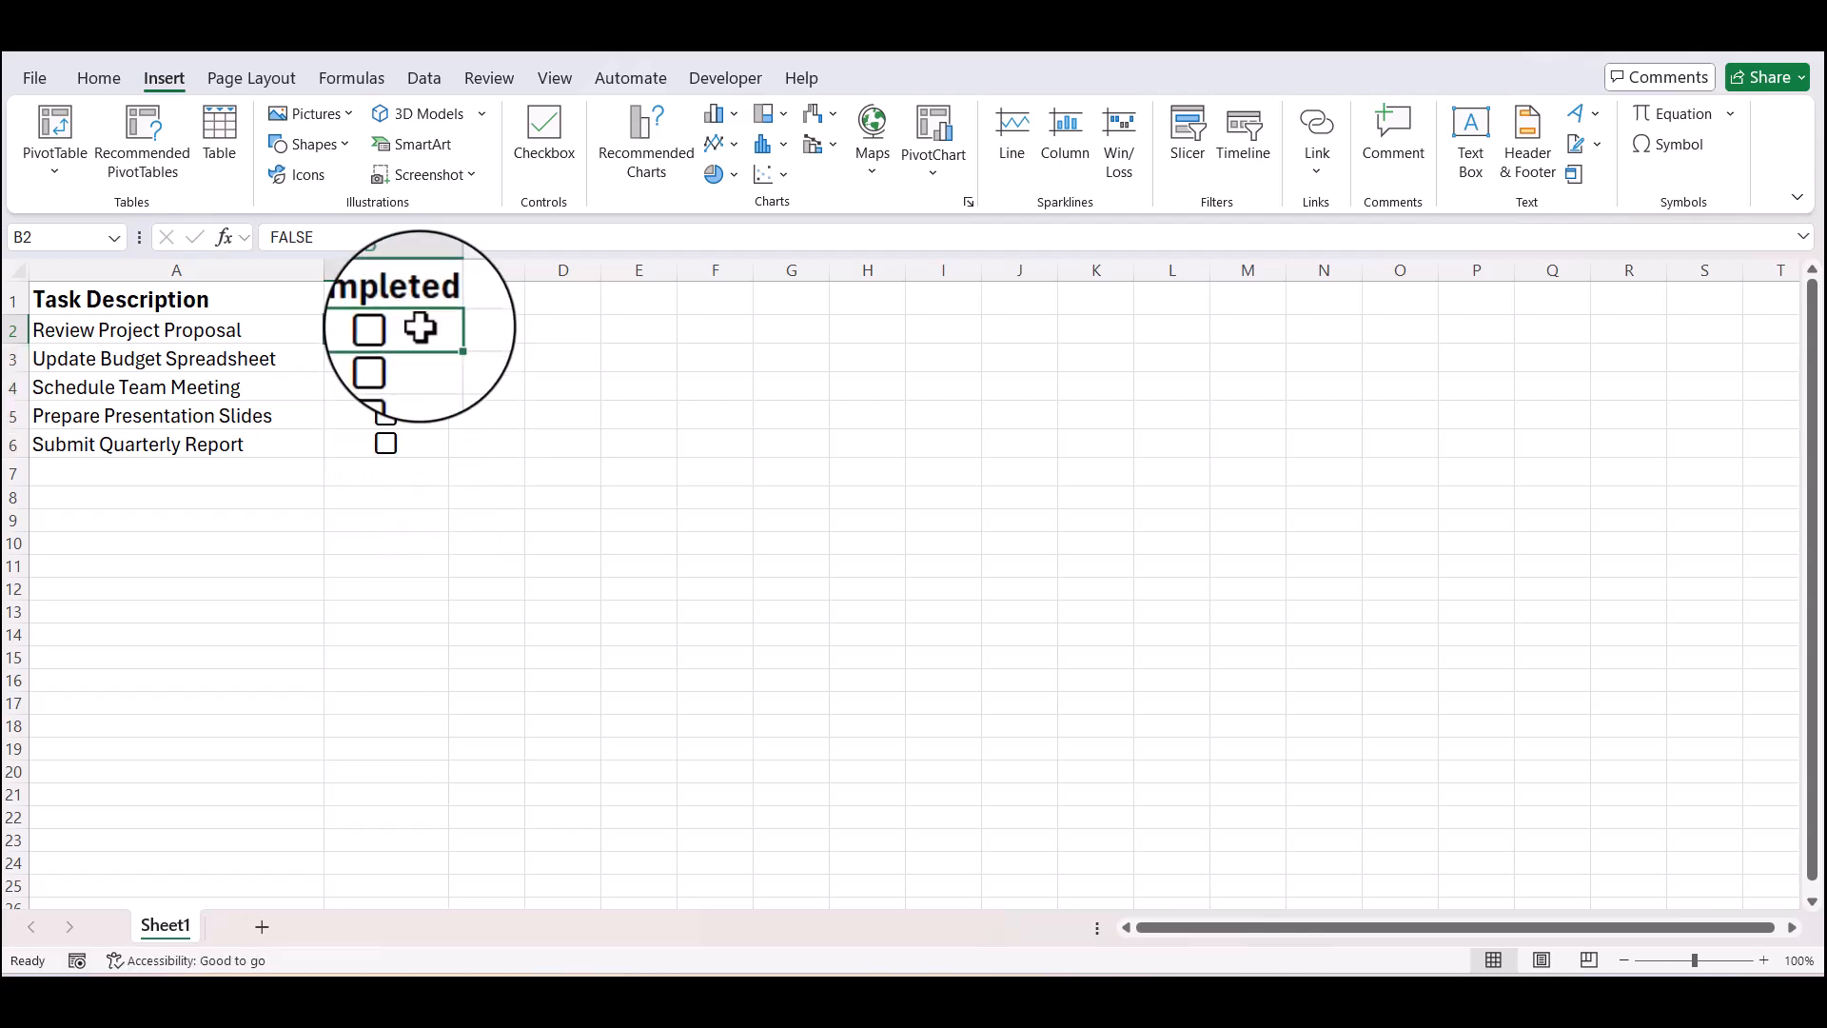
Check the boxes in B2, B3 and B4 for the first three tasks.
left_click(386, 331)
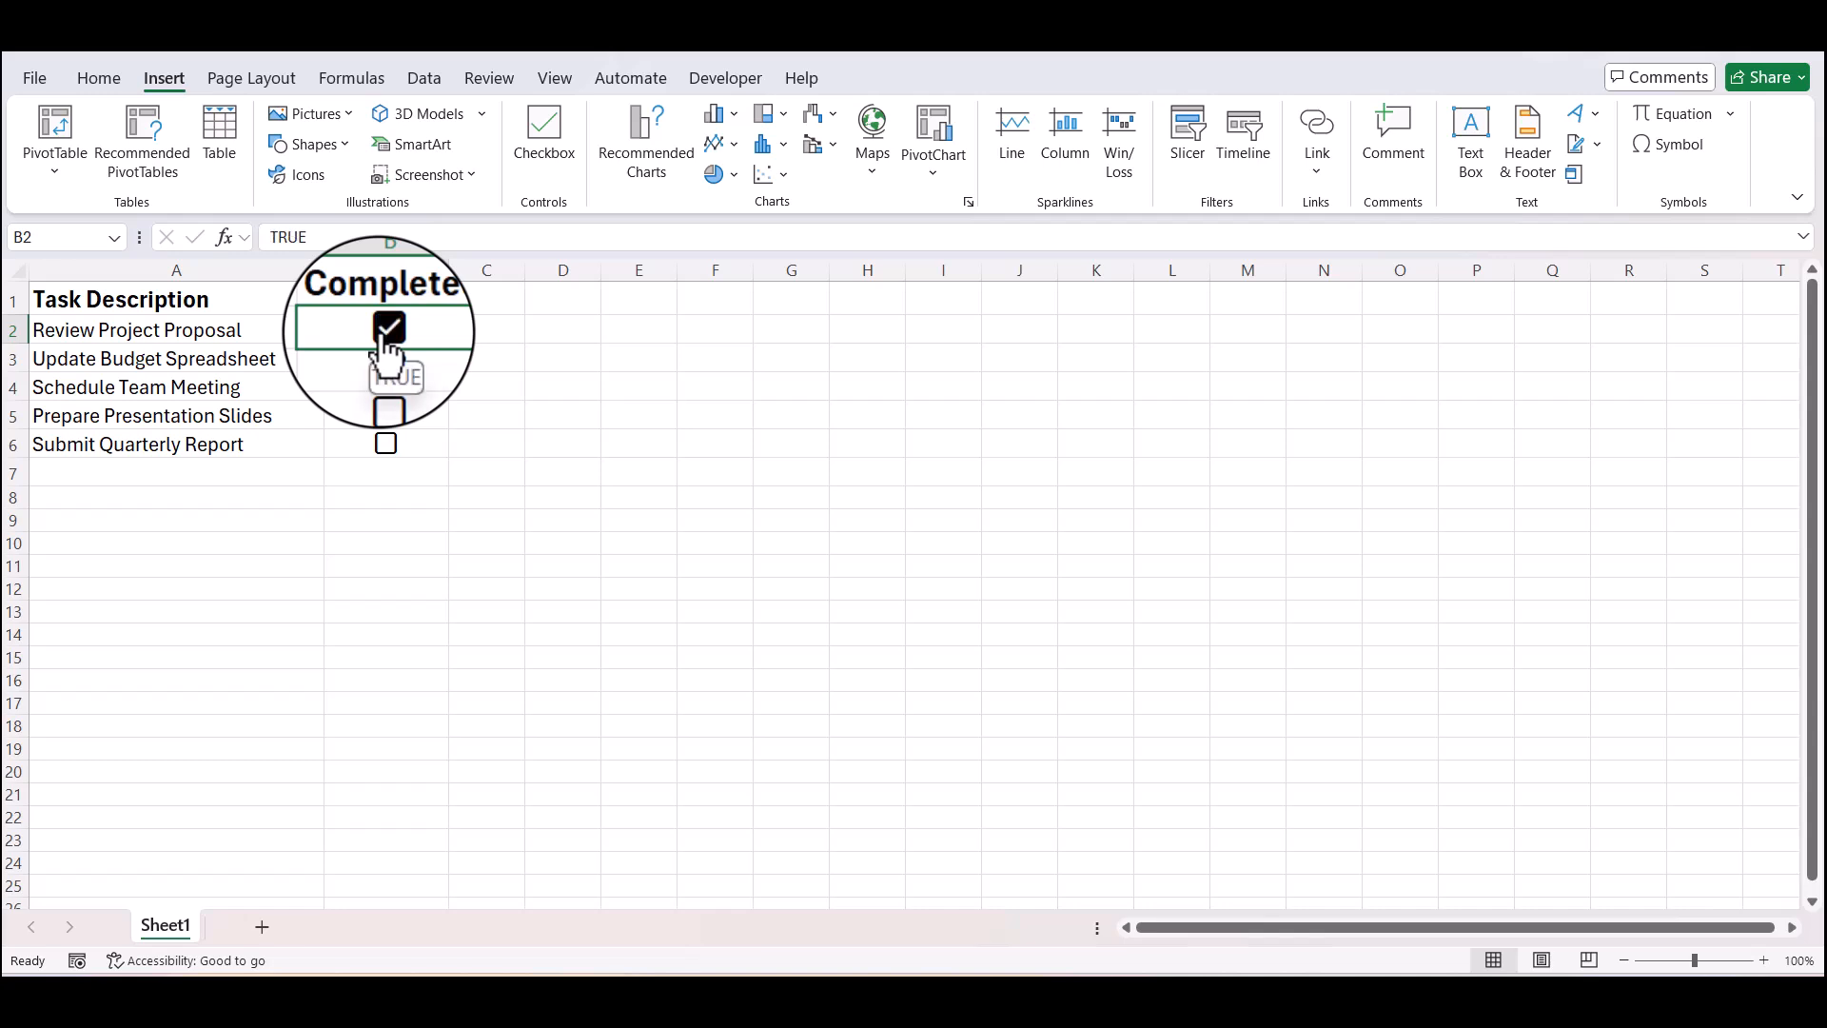
left_click(386, 359)
left_click(385, 387)
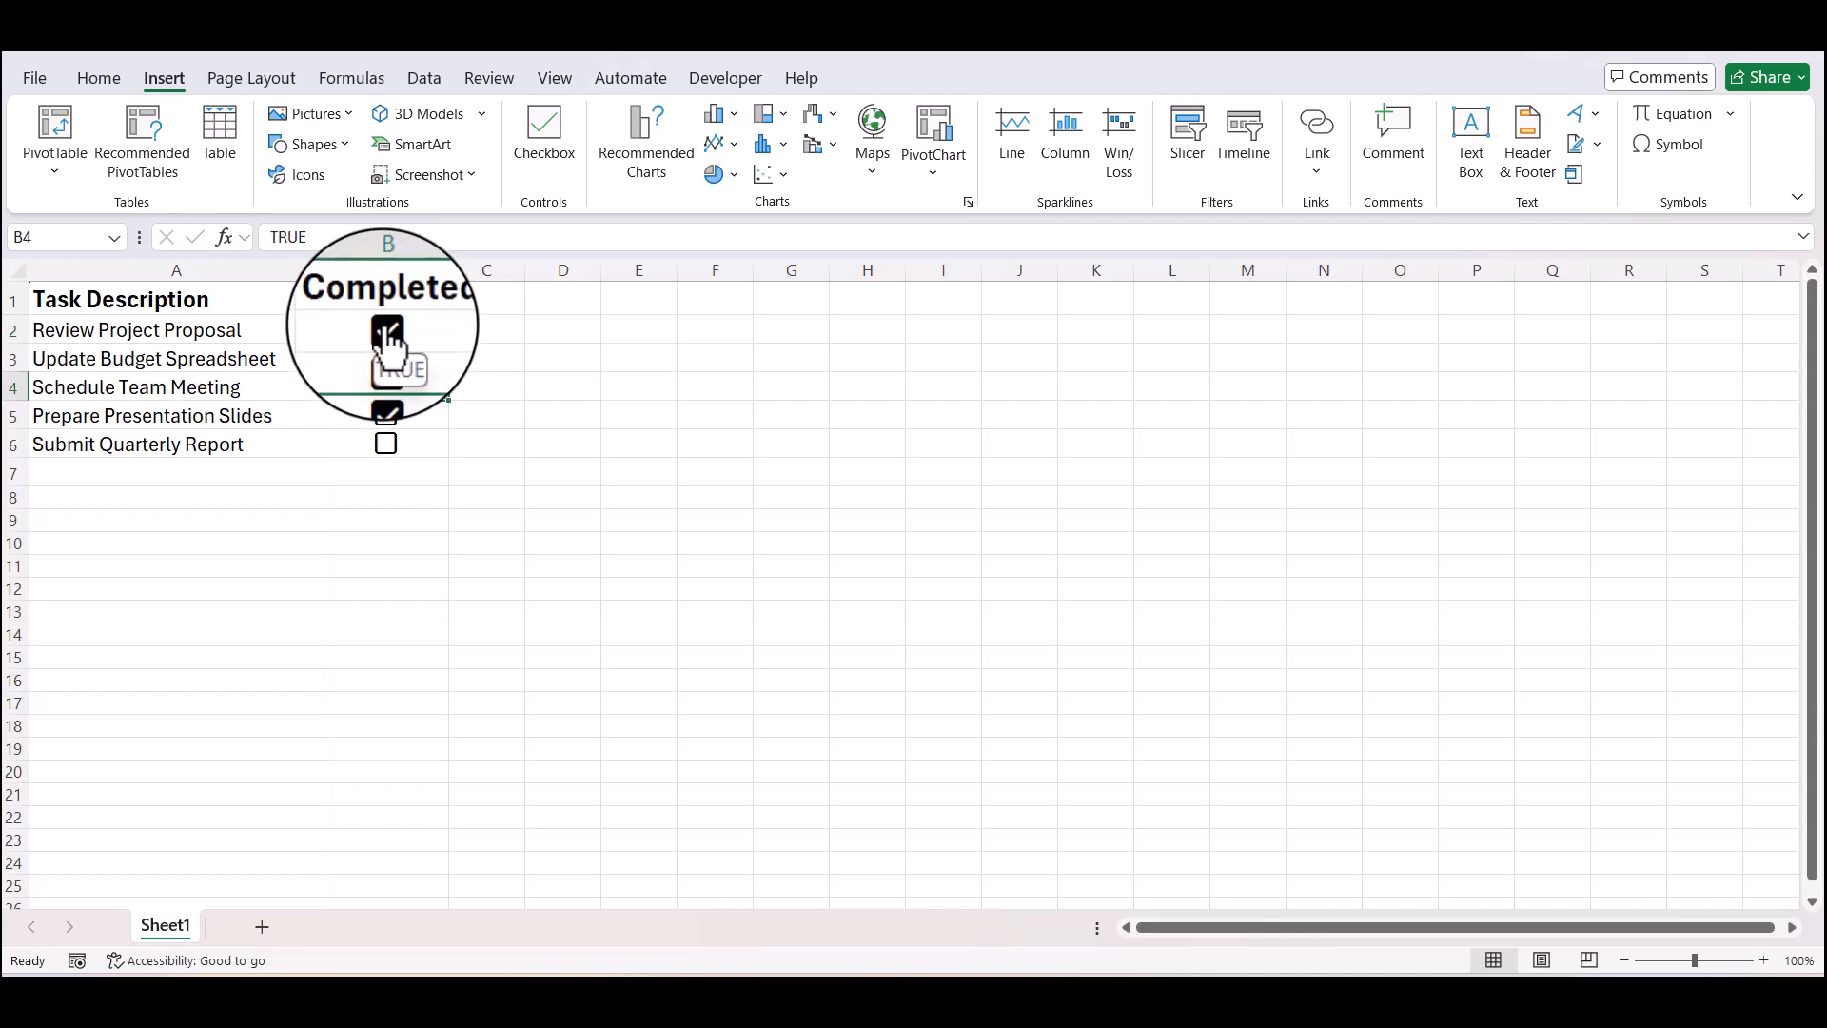
right_click(388, 336)
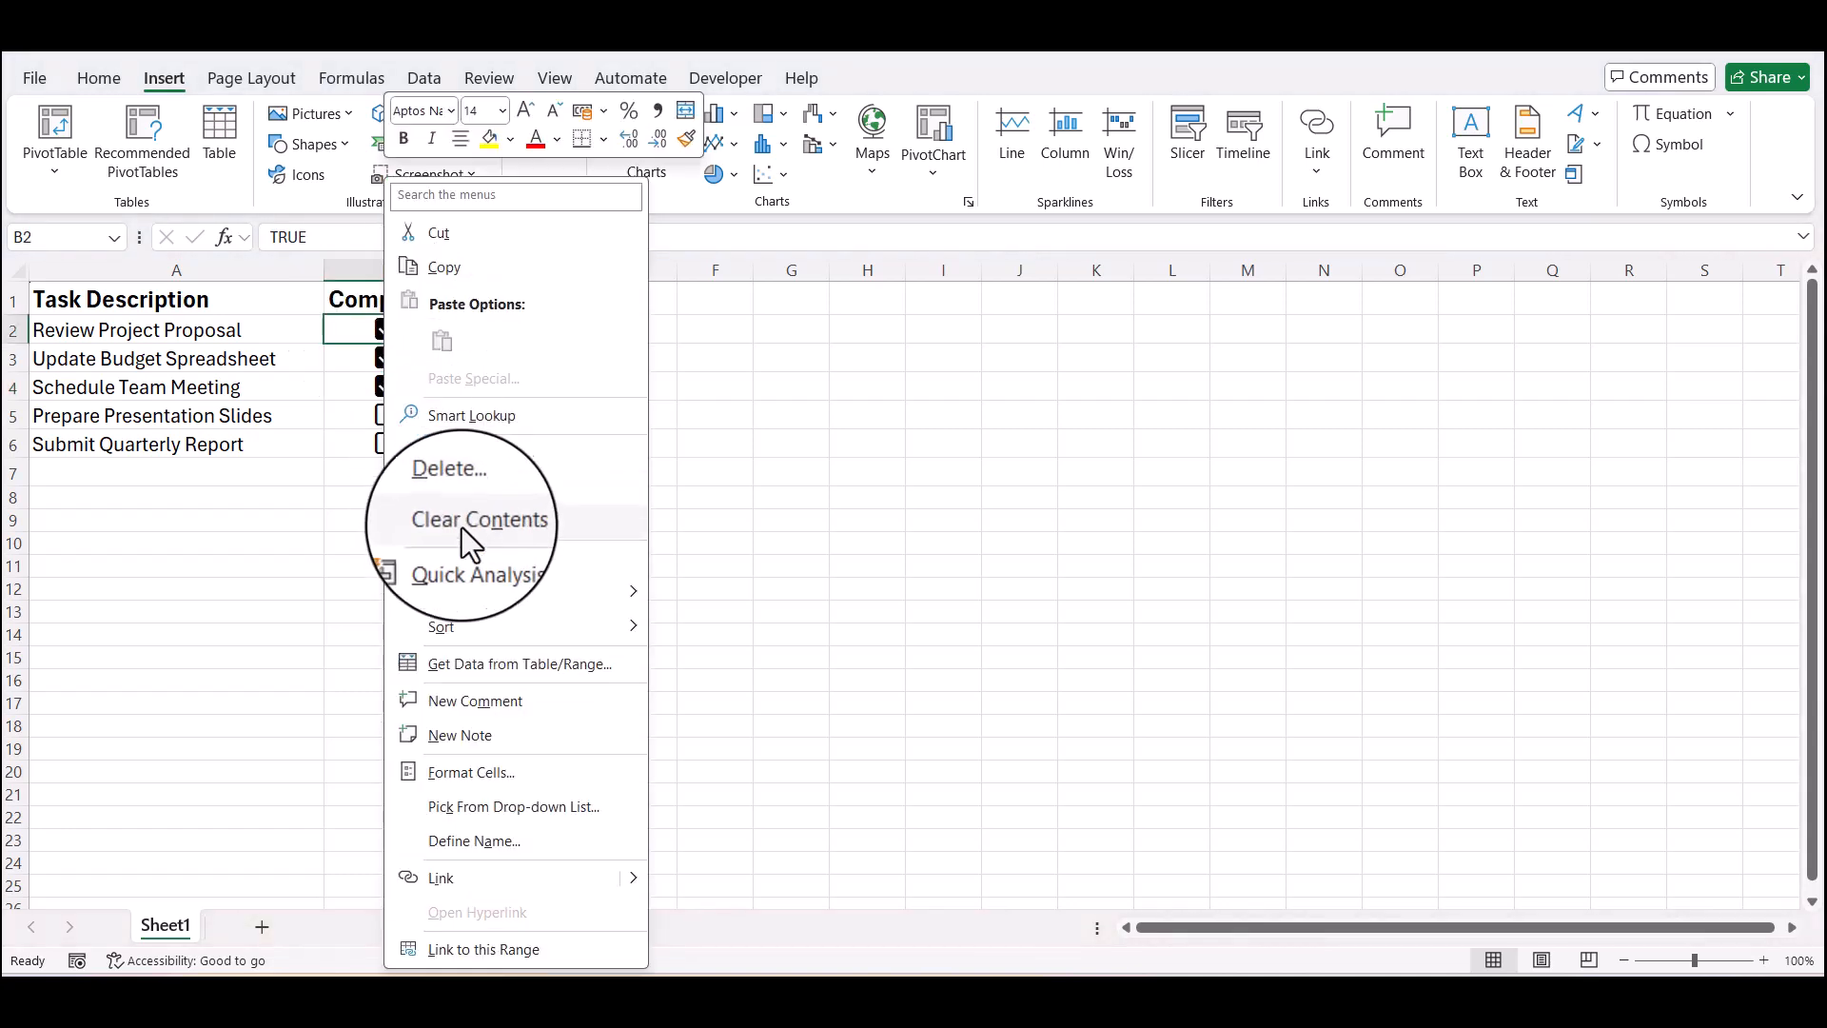
left_click(468, 772)
left_click(739, 395)
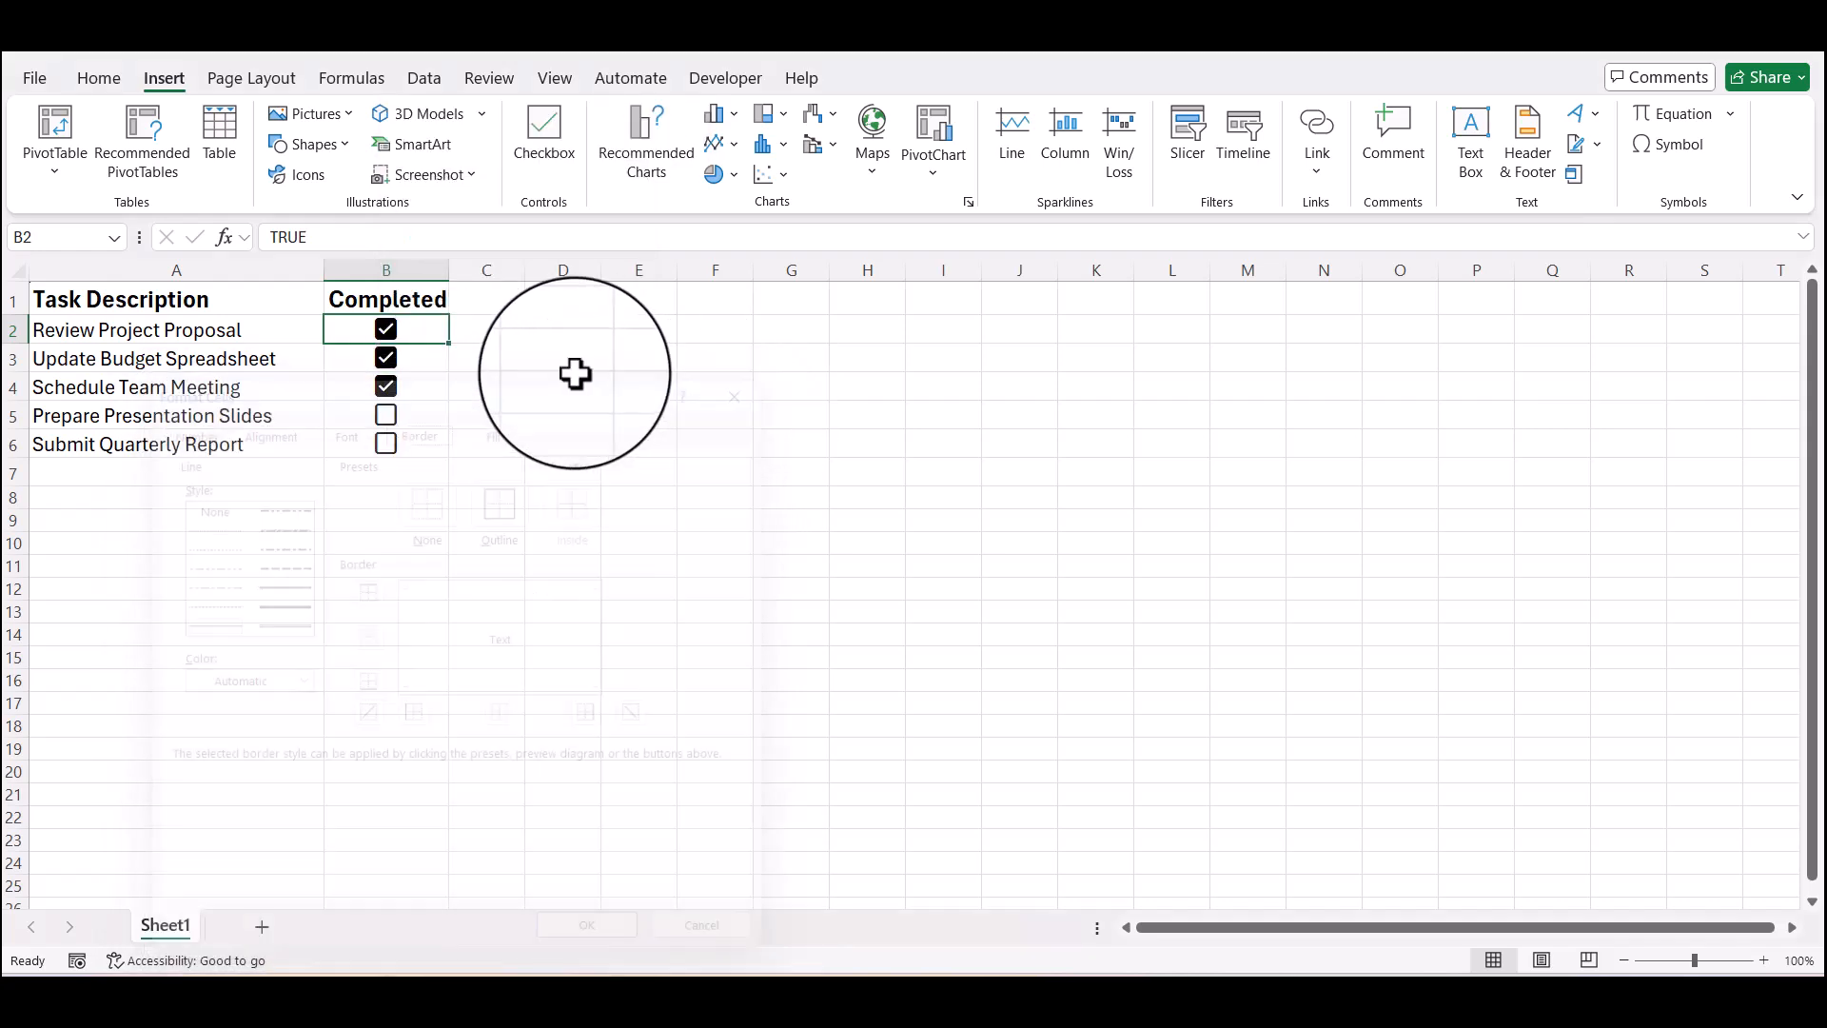
Uncheck the Review Project Proposal checkbox in B2.
left_click(385, 331)
left_click(386, 330)
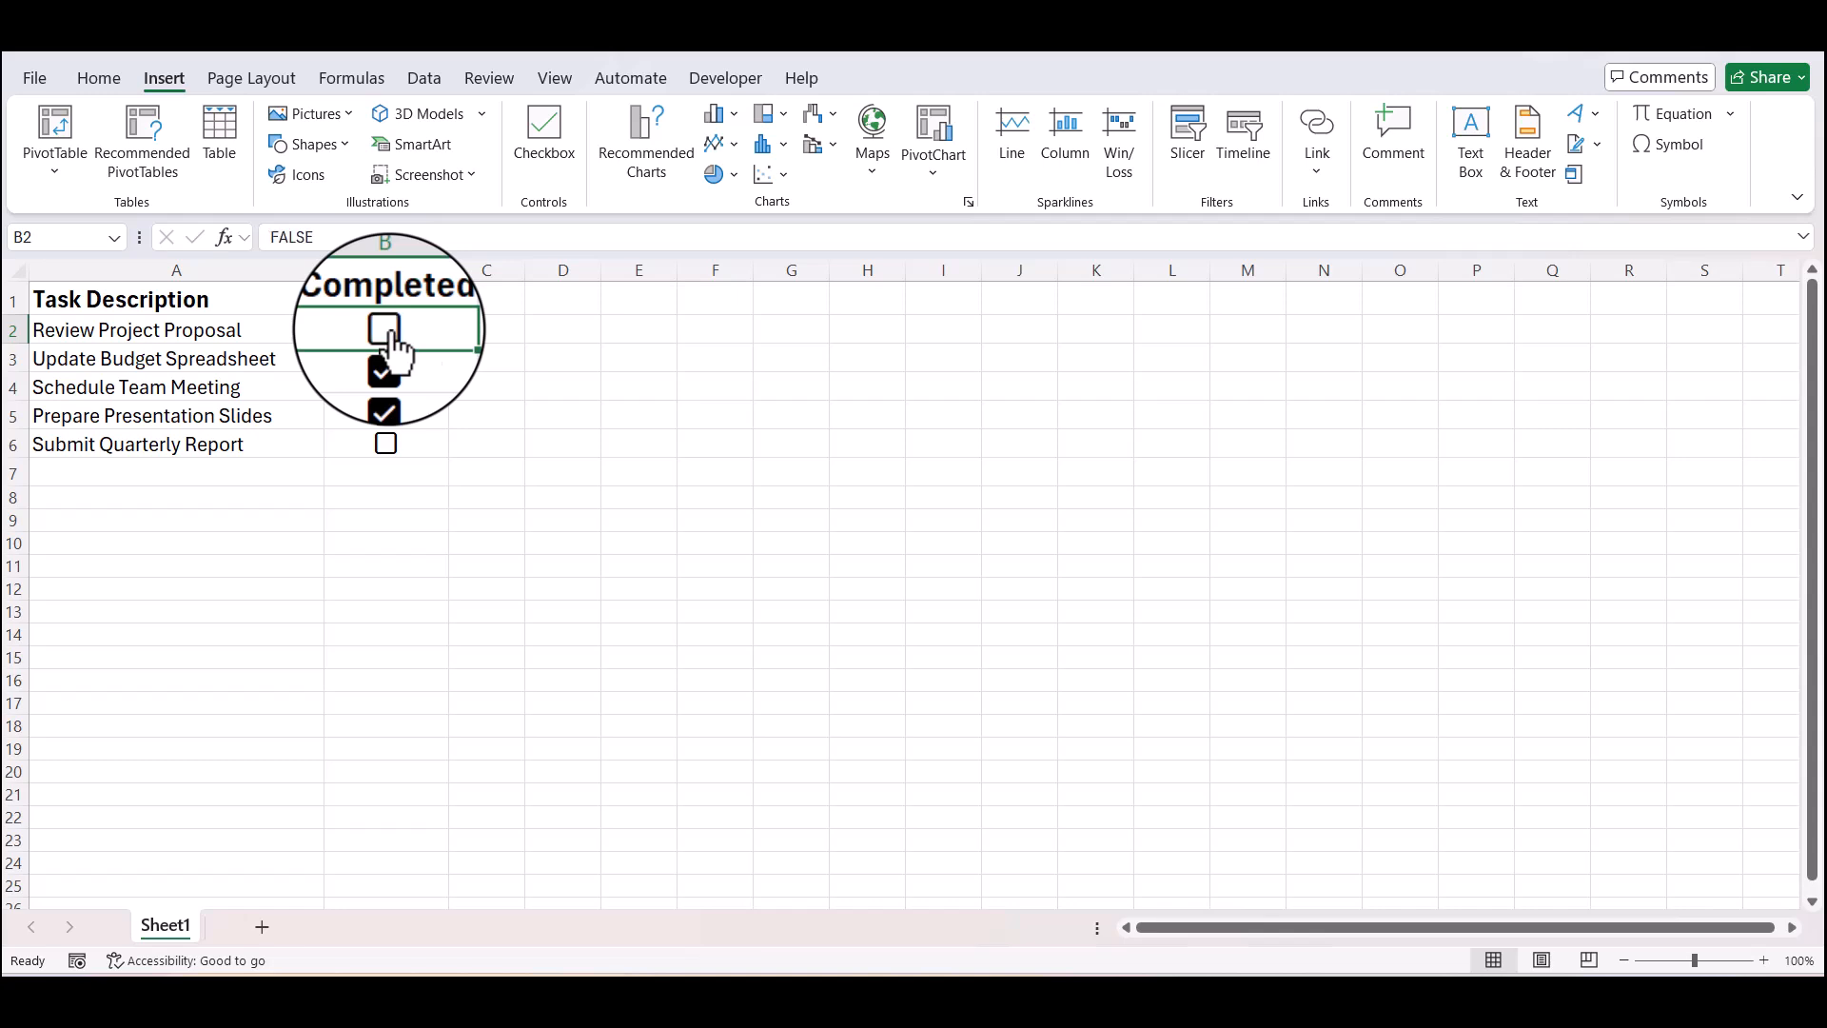
Look through the cell formatting categories for B2 and try an orange background fill on it.
key("ctrl+1")
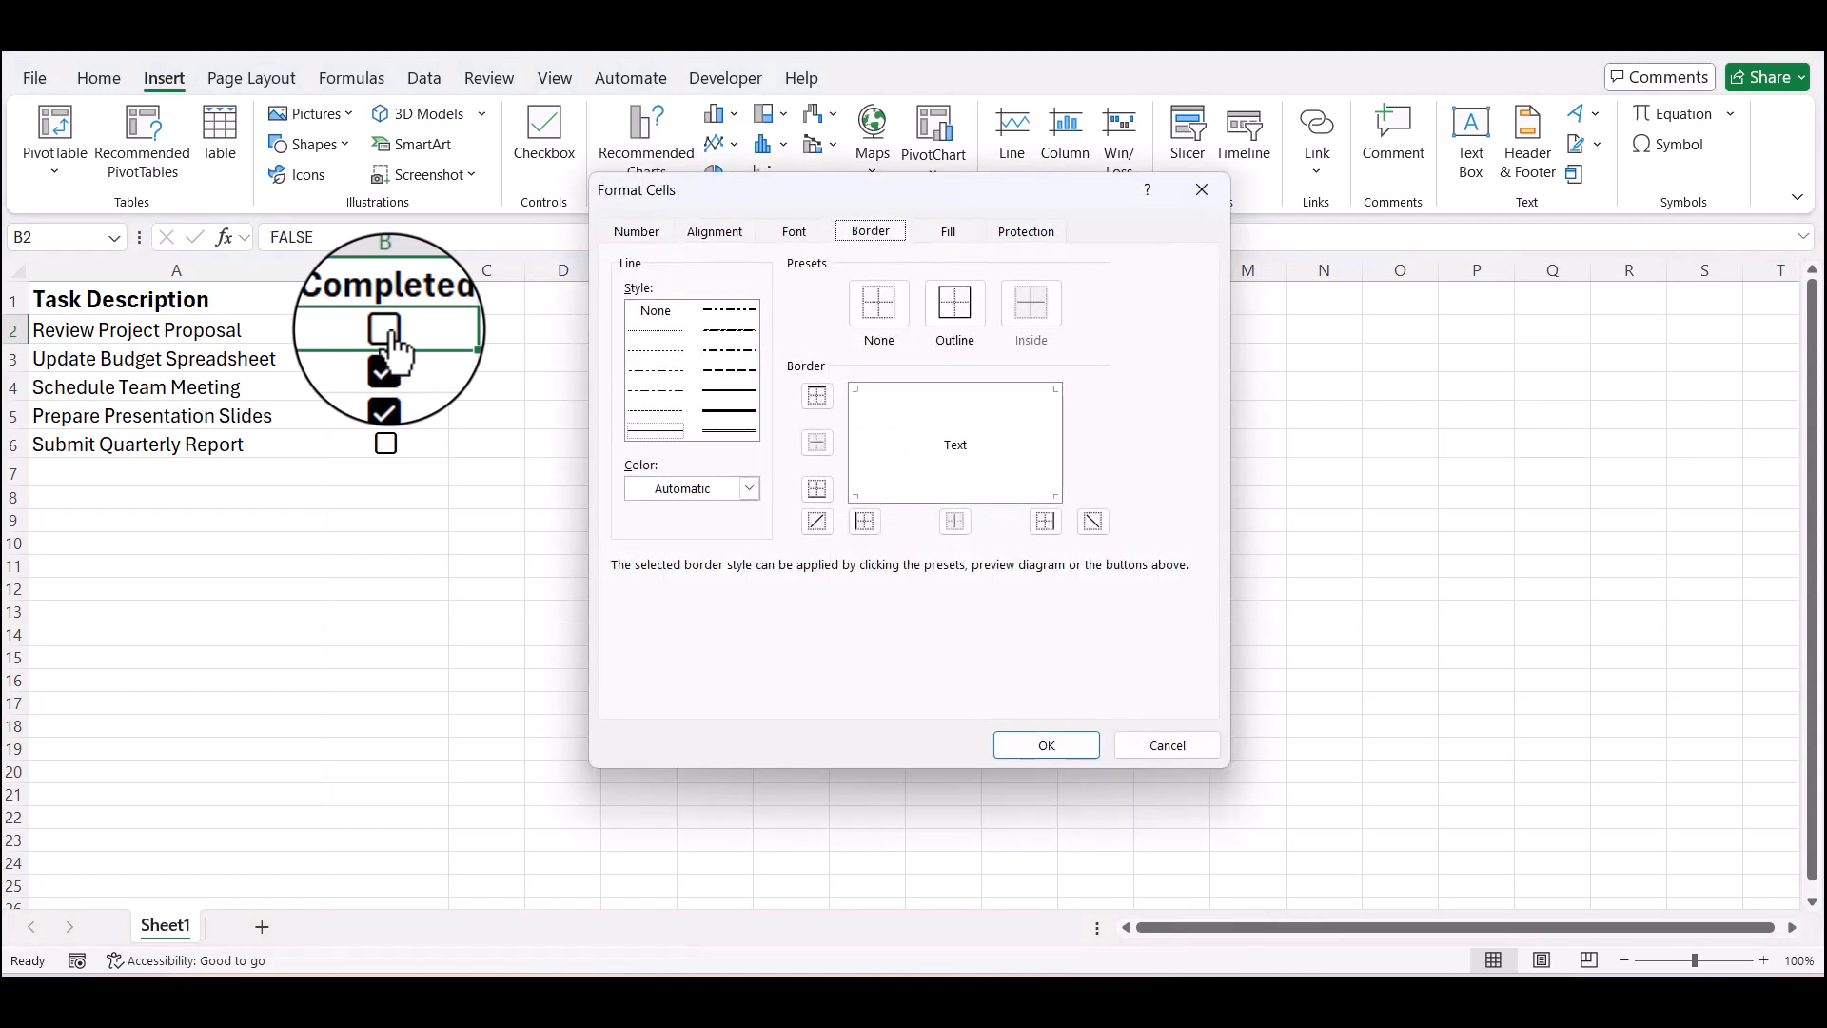
left_click_drag(835, 202, 675, 250)
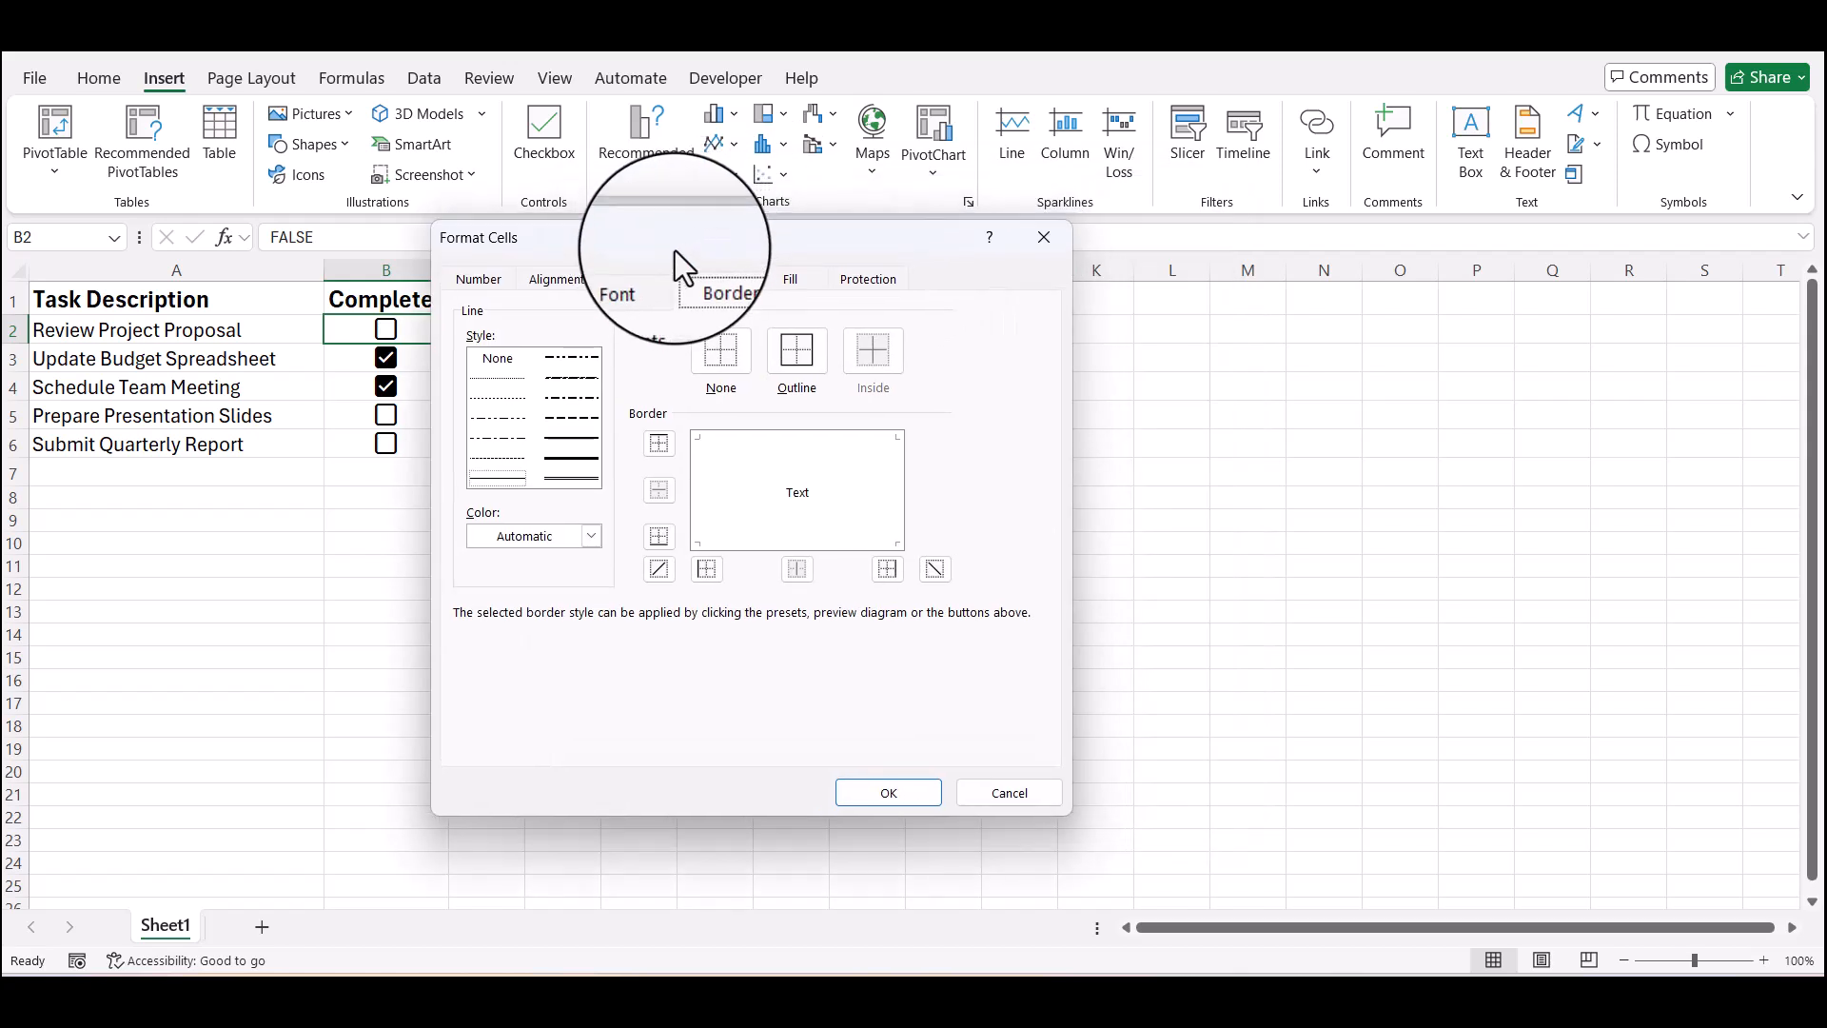
left_click(471, 277)
left_click(548, 279)
left_click(636, 281)
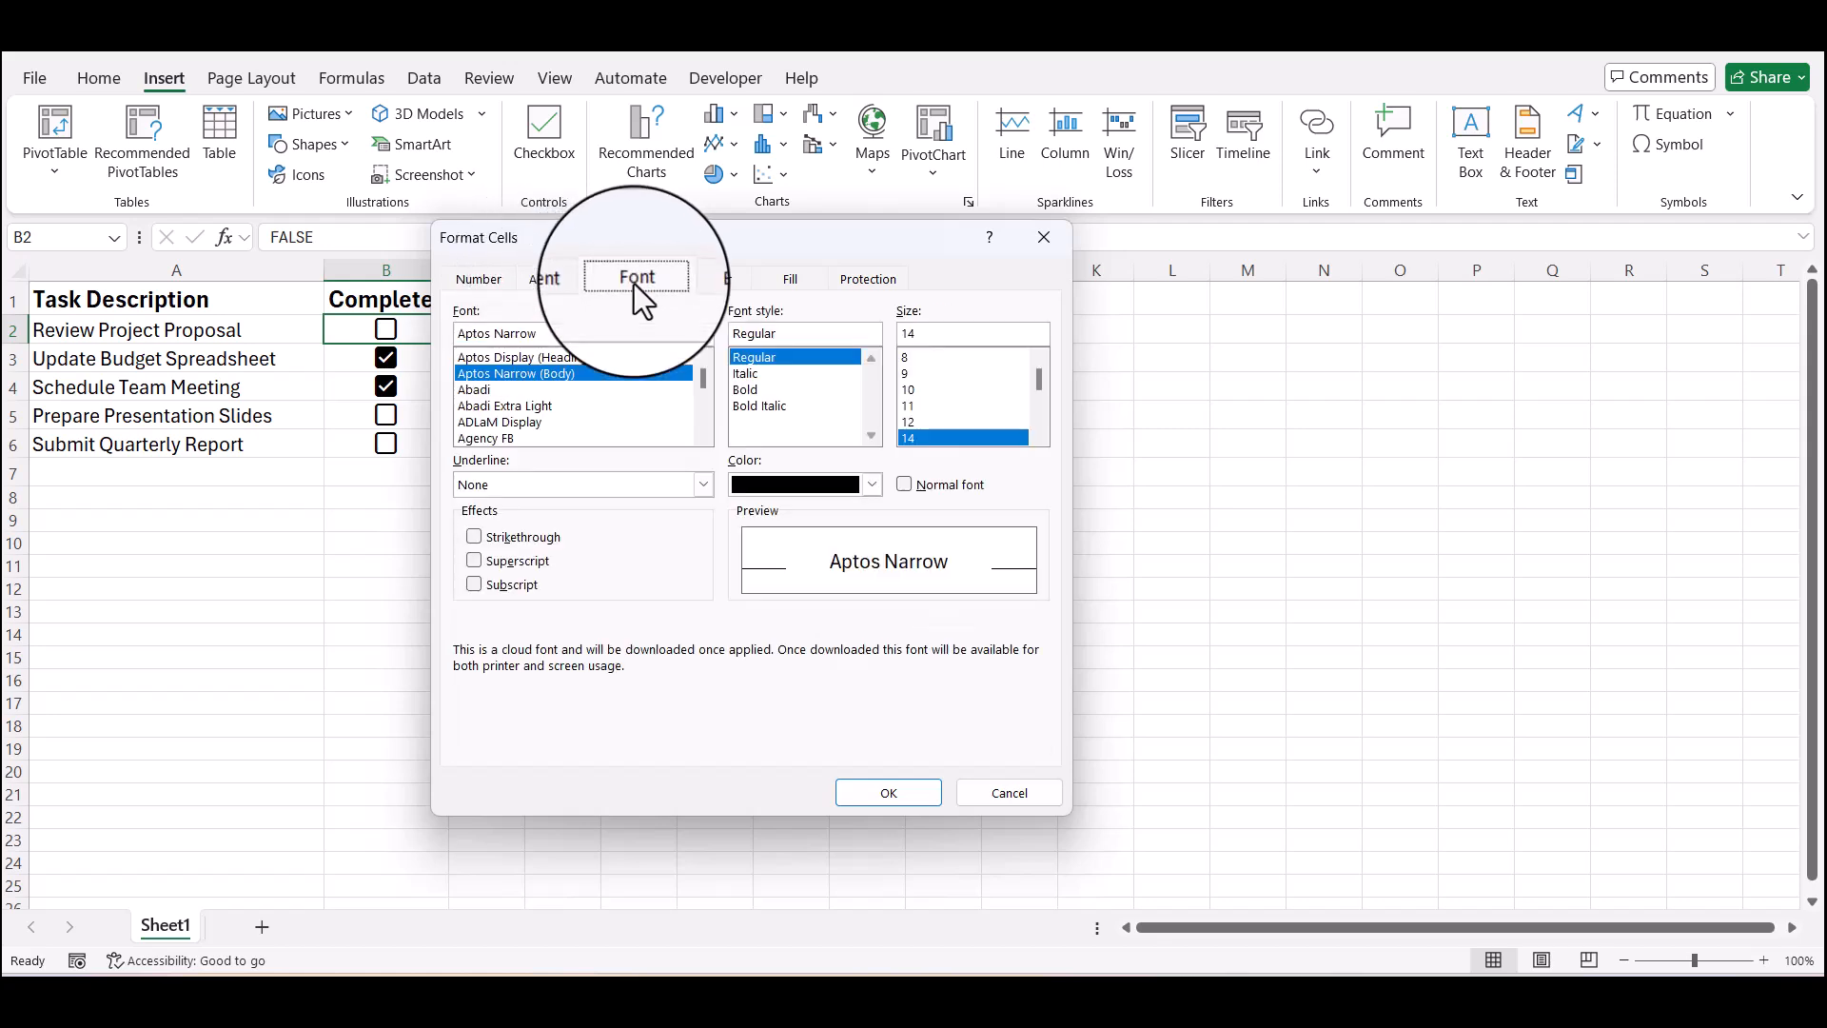
left_click(713, 283)
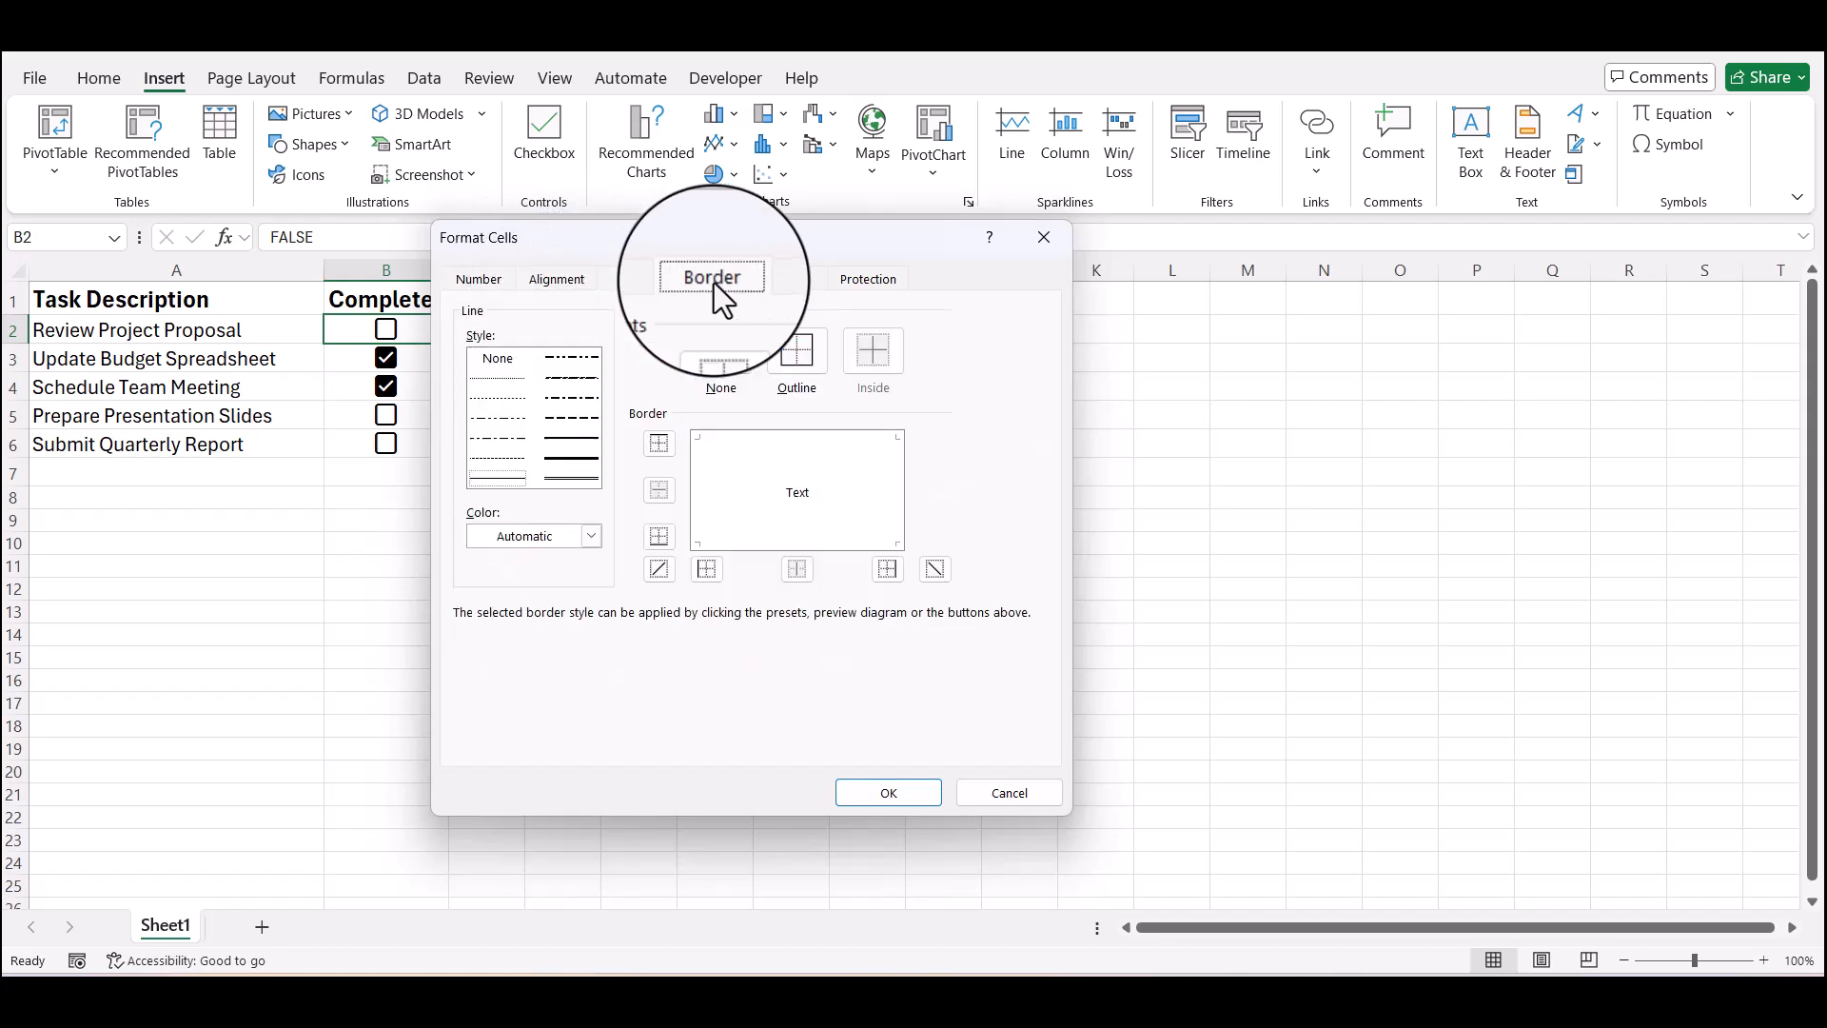
left_click(779, 281)
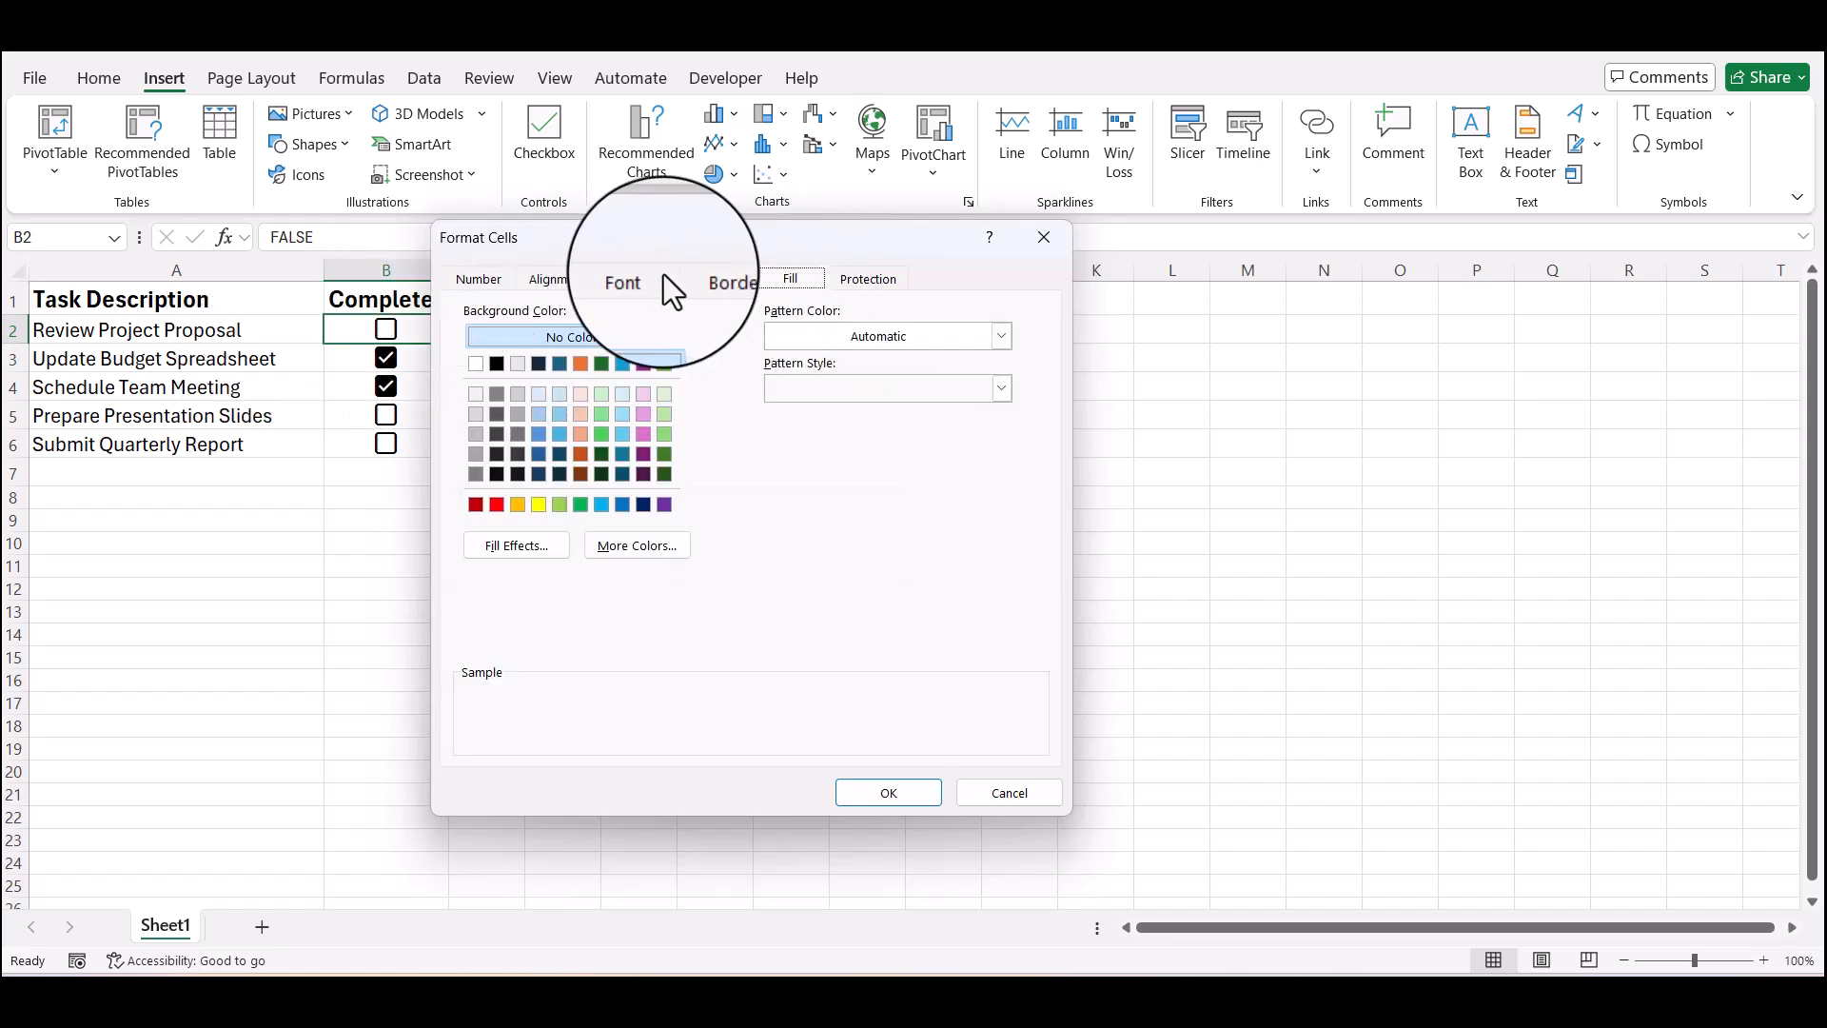
left_click(581, 365)
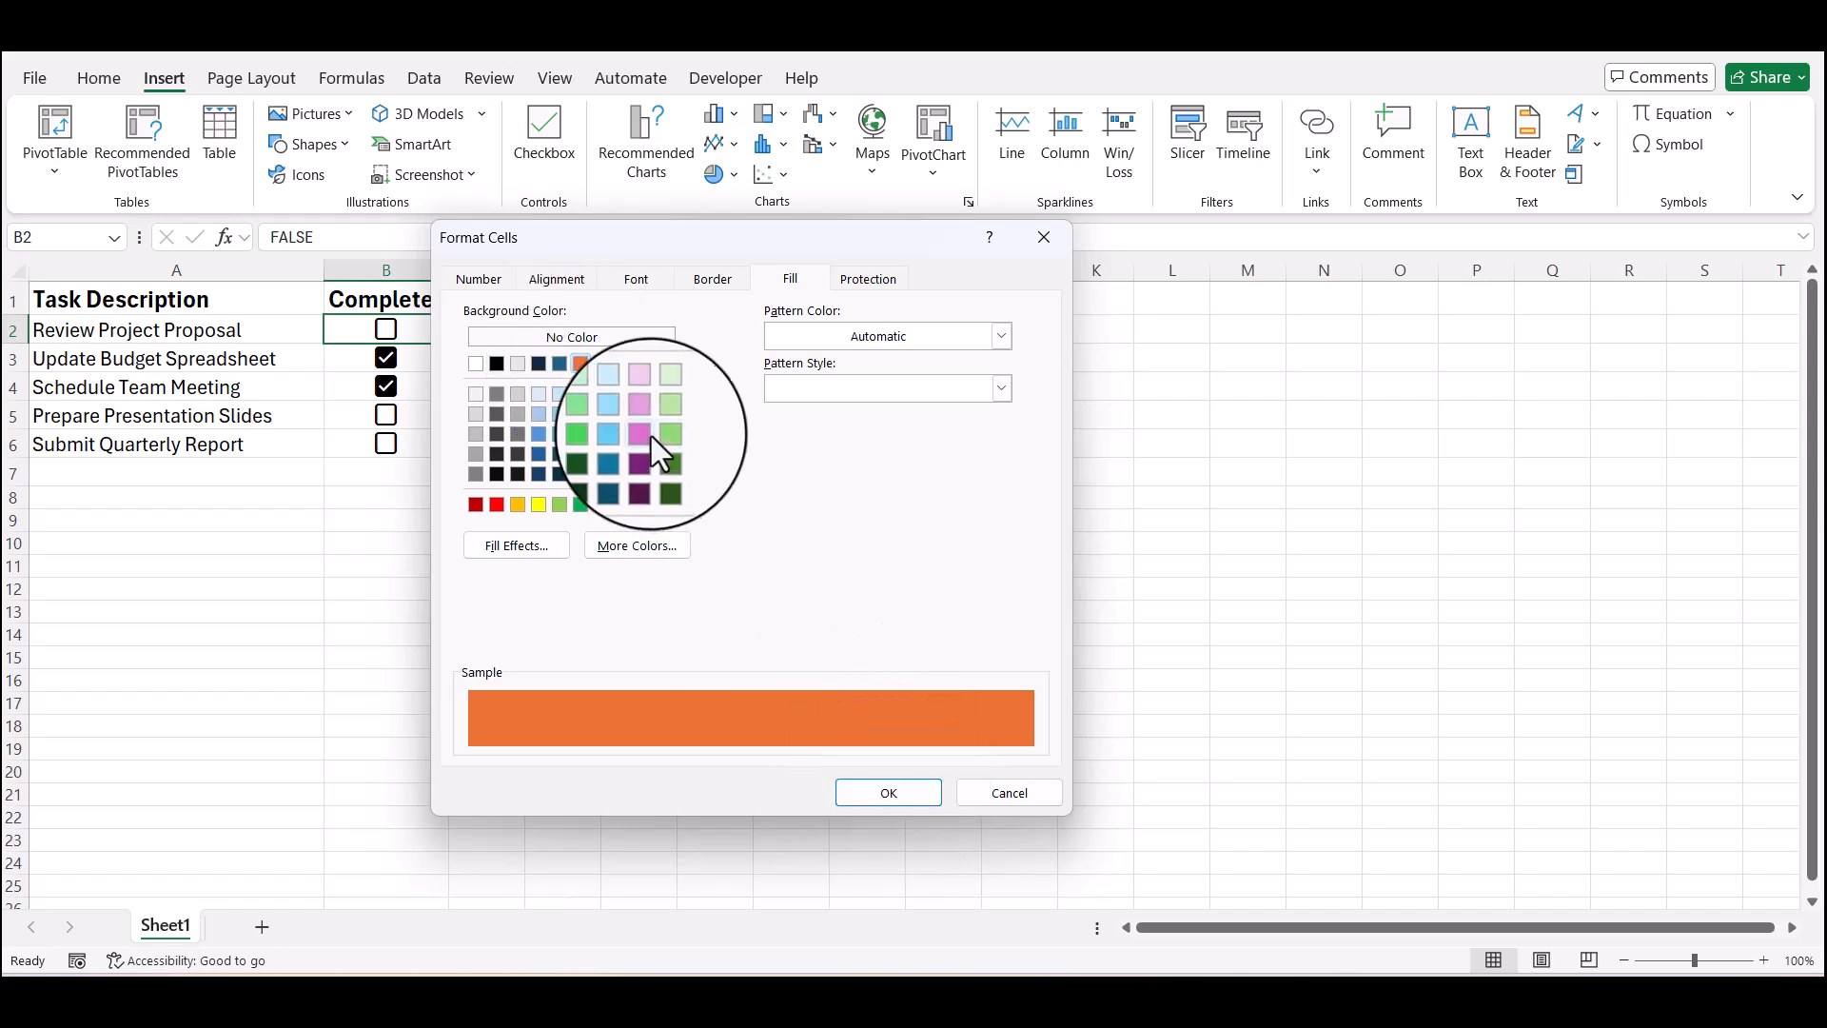
left_click(884, 786)
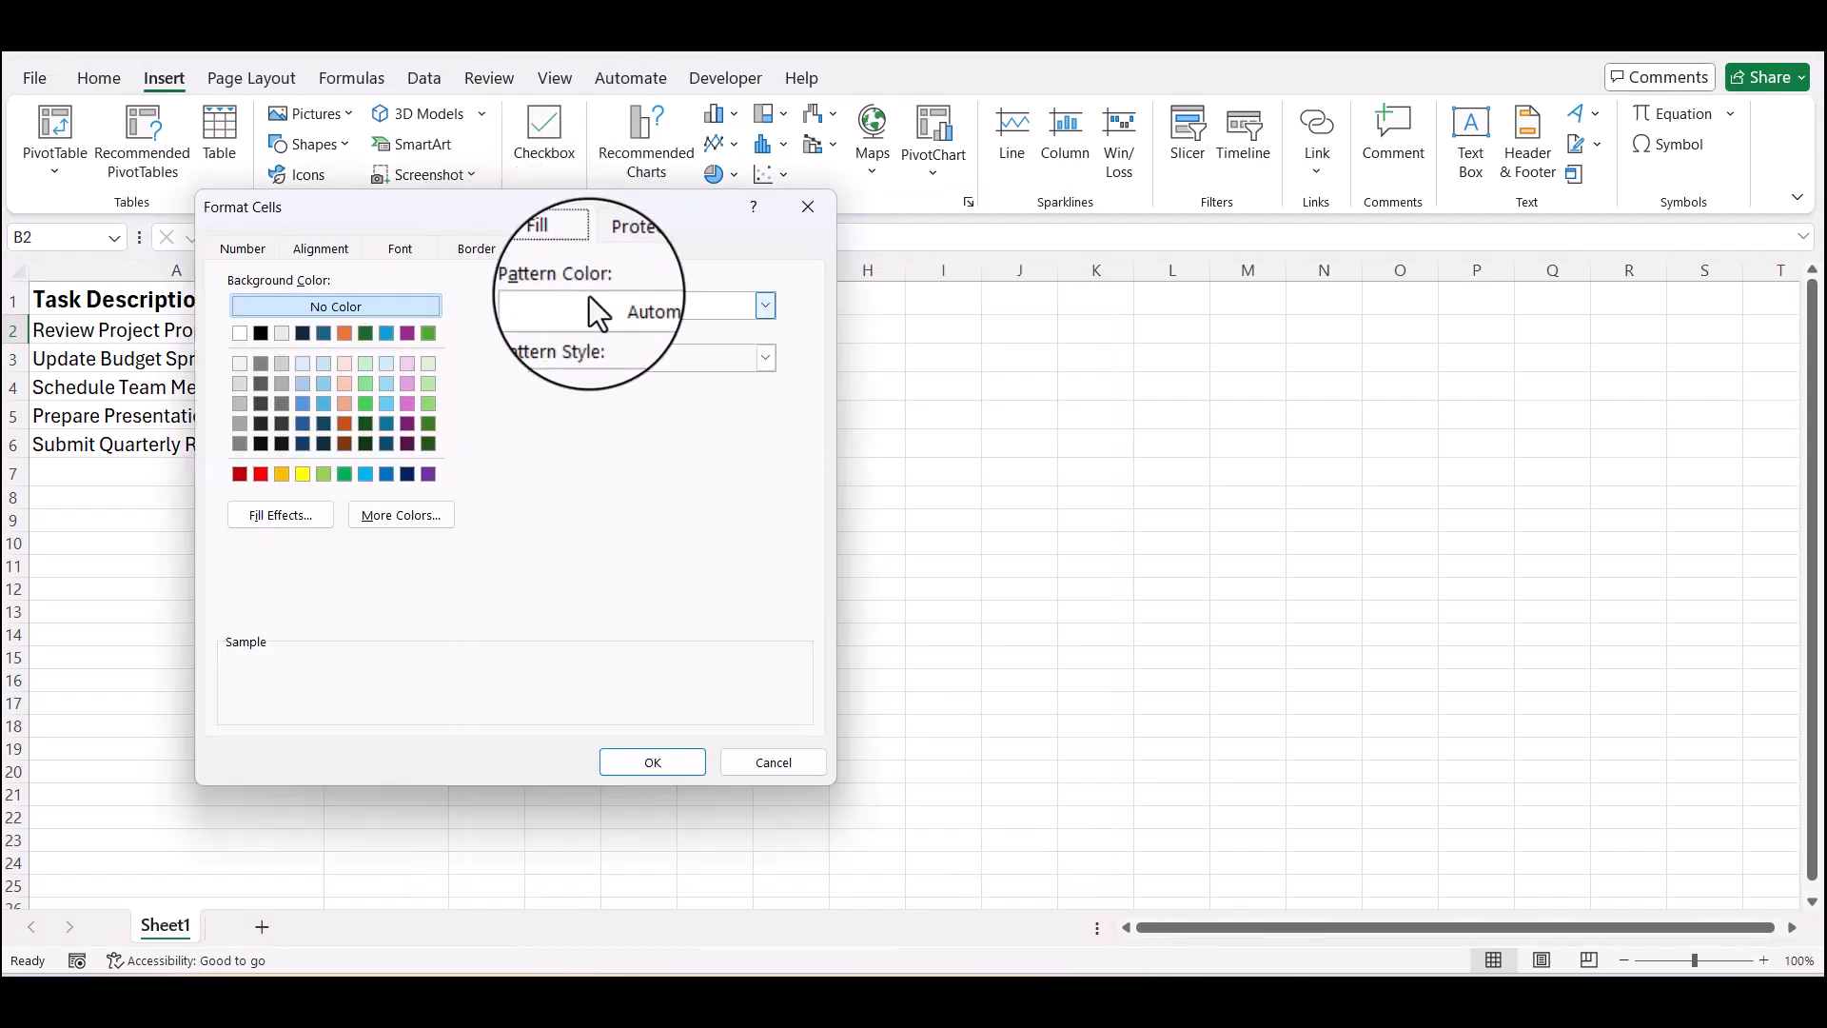
Apply a dotted gray pattern style with the automatic pattern color as the fill of cell B2.
left_click_drag(547, 202, 887, 238)
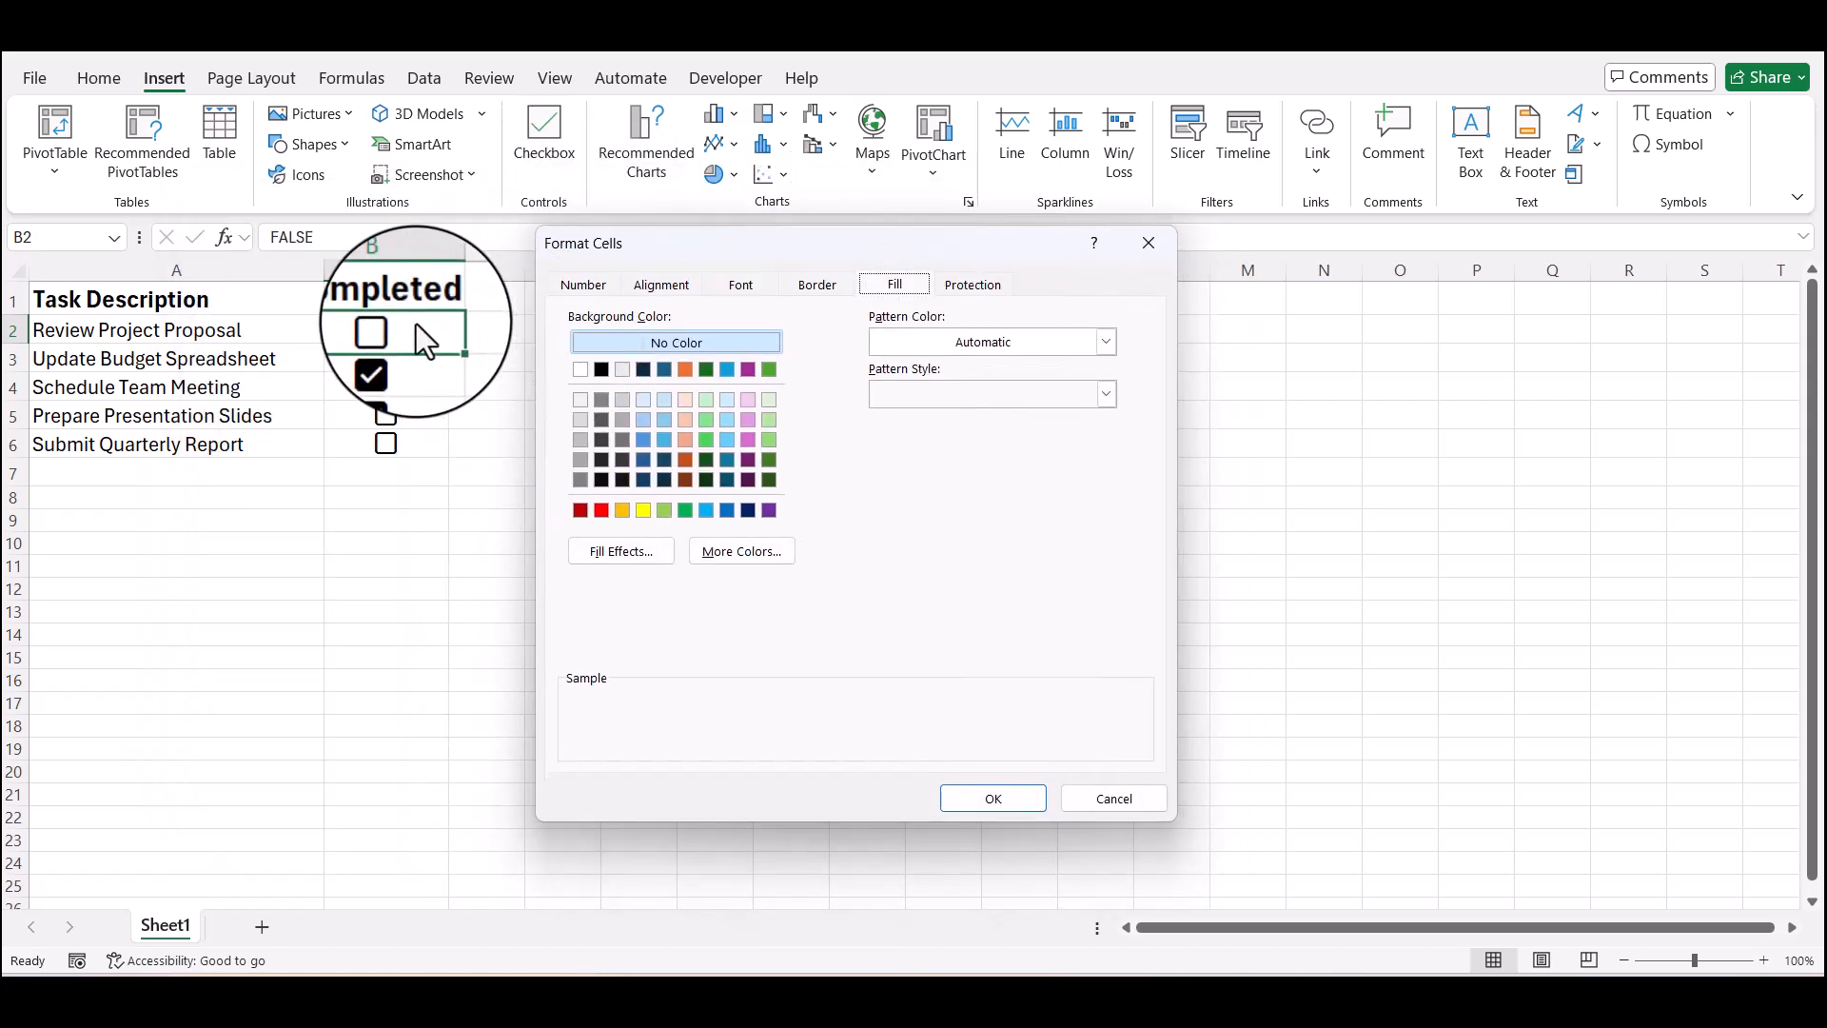
left_click(997, 342)
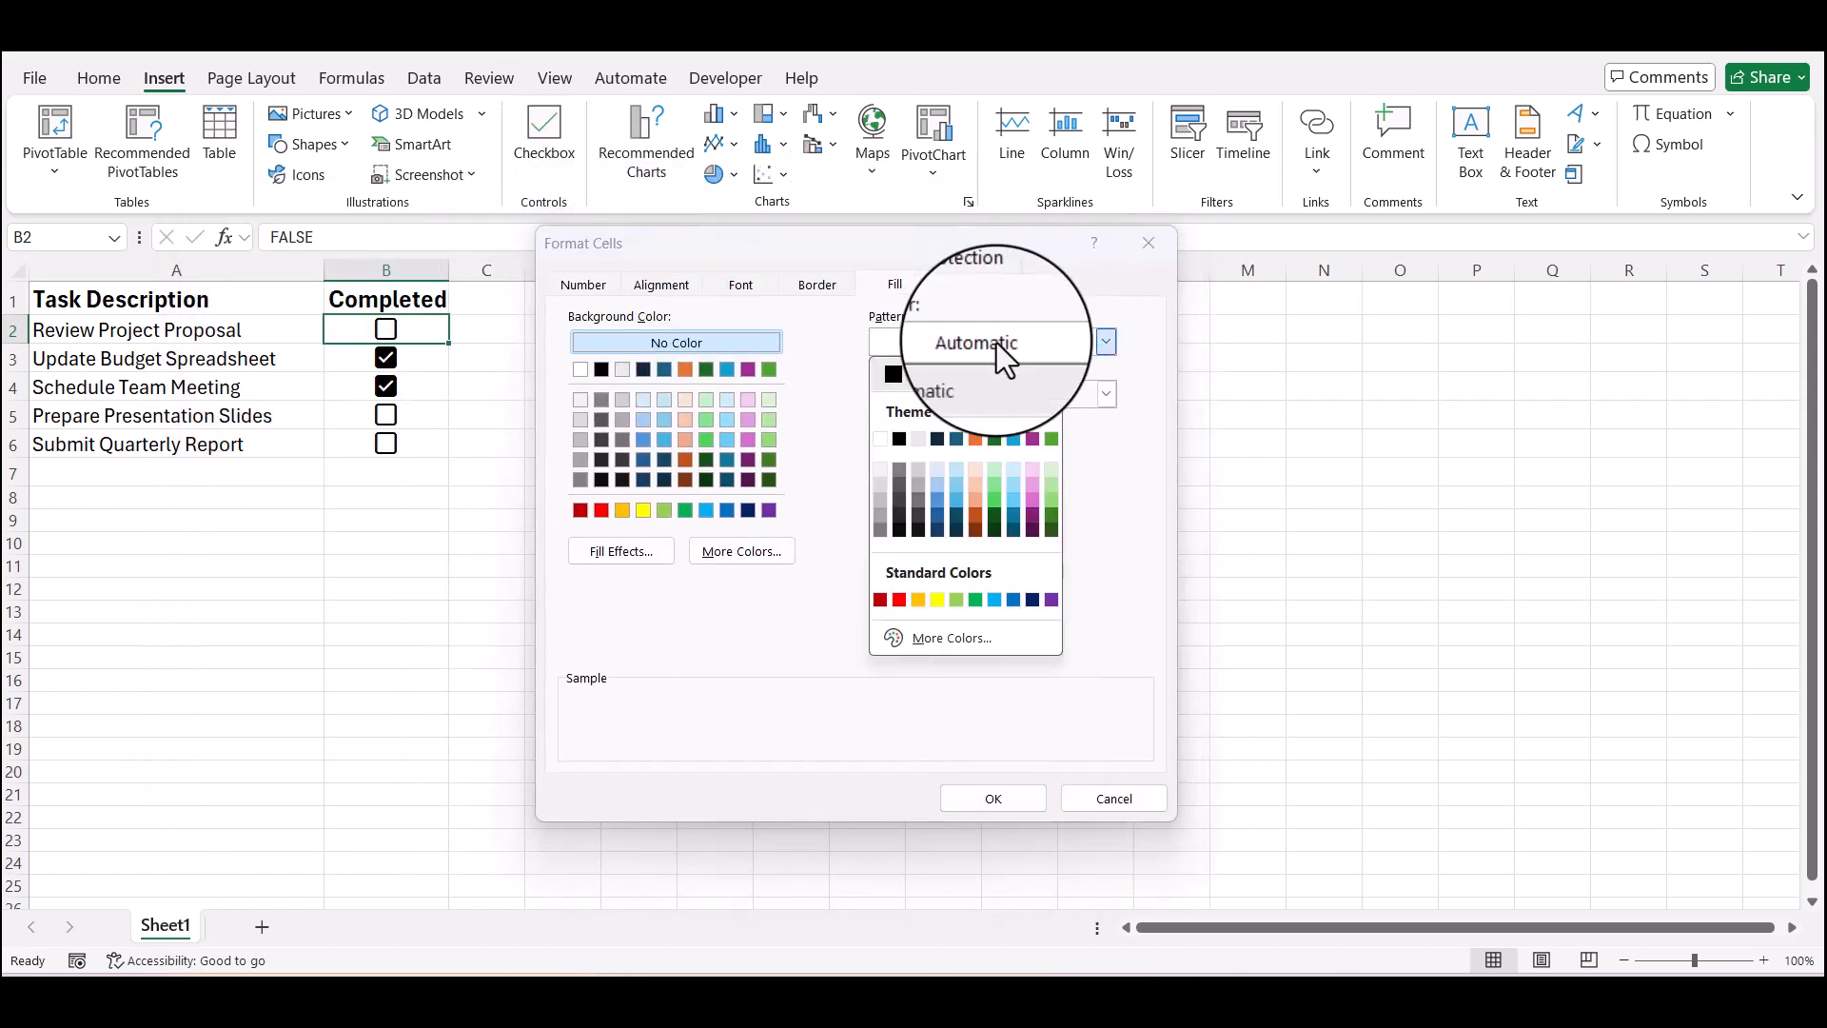
left_click(961, 310)
left_click(918, 398)
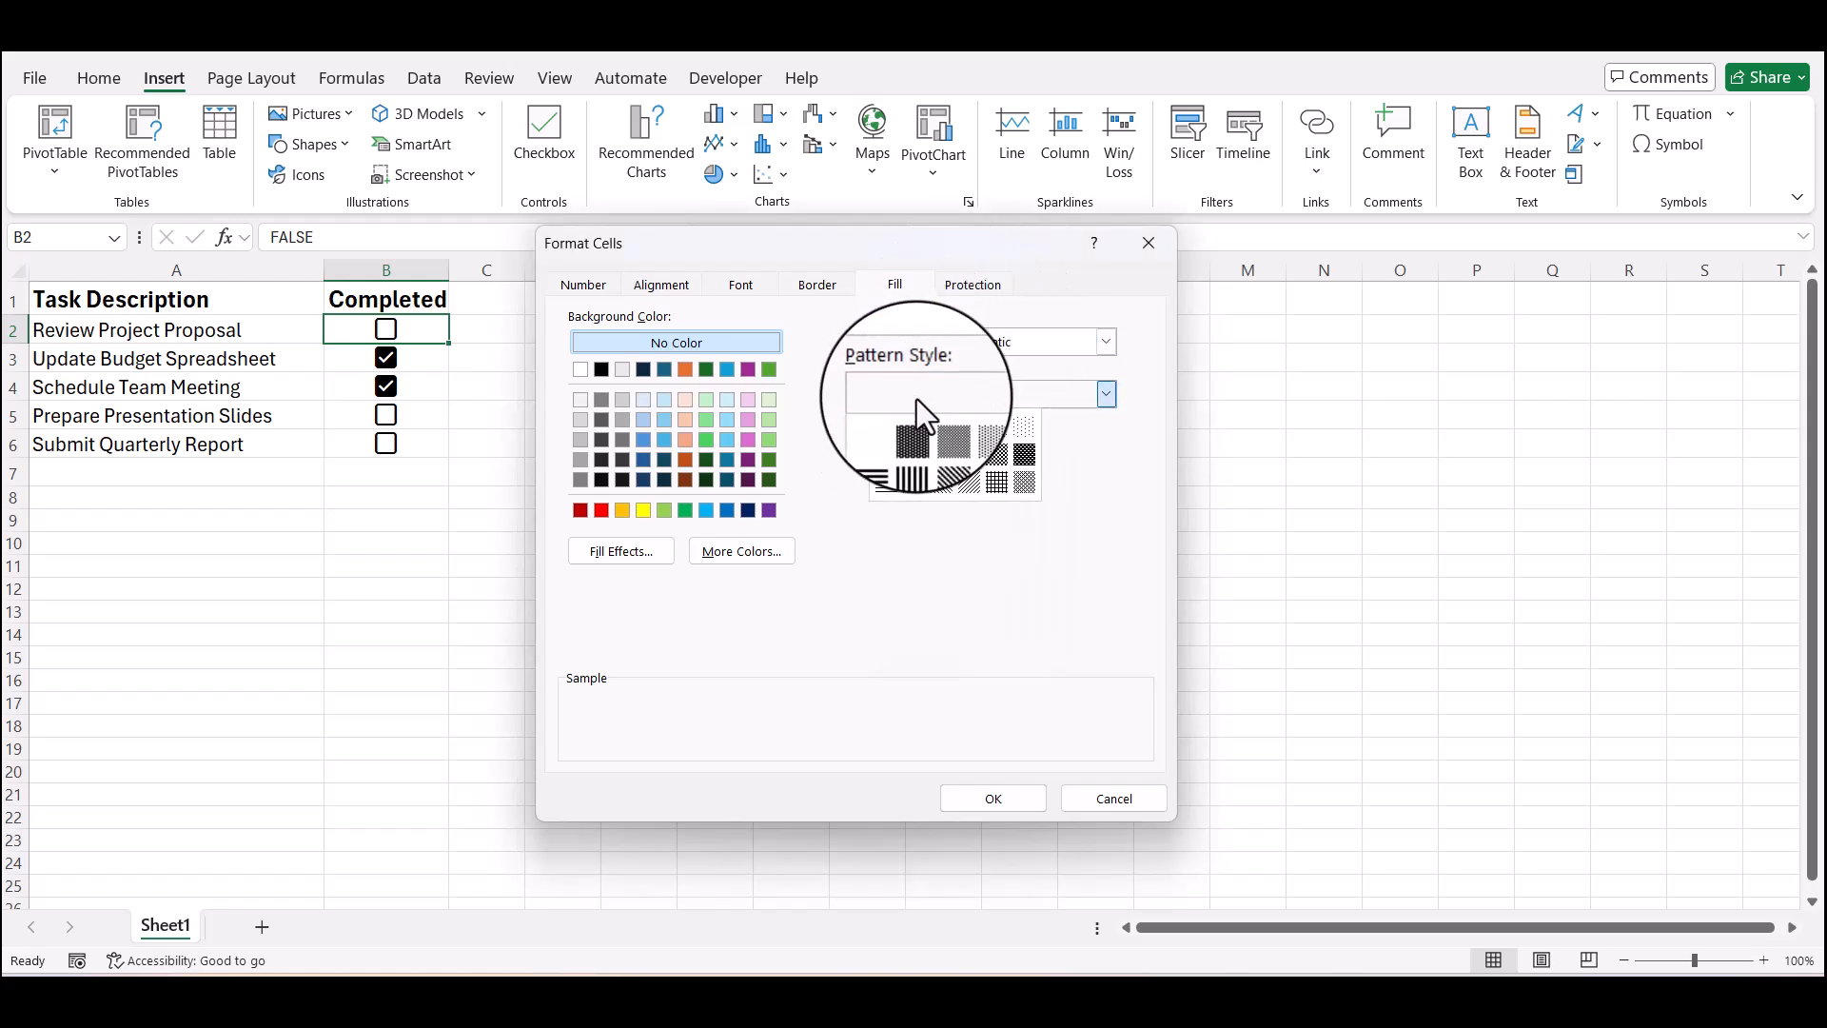
left_click(967, 430)
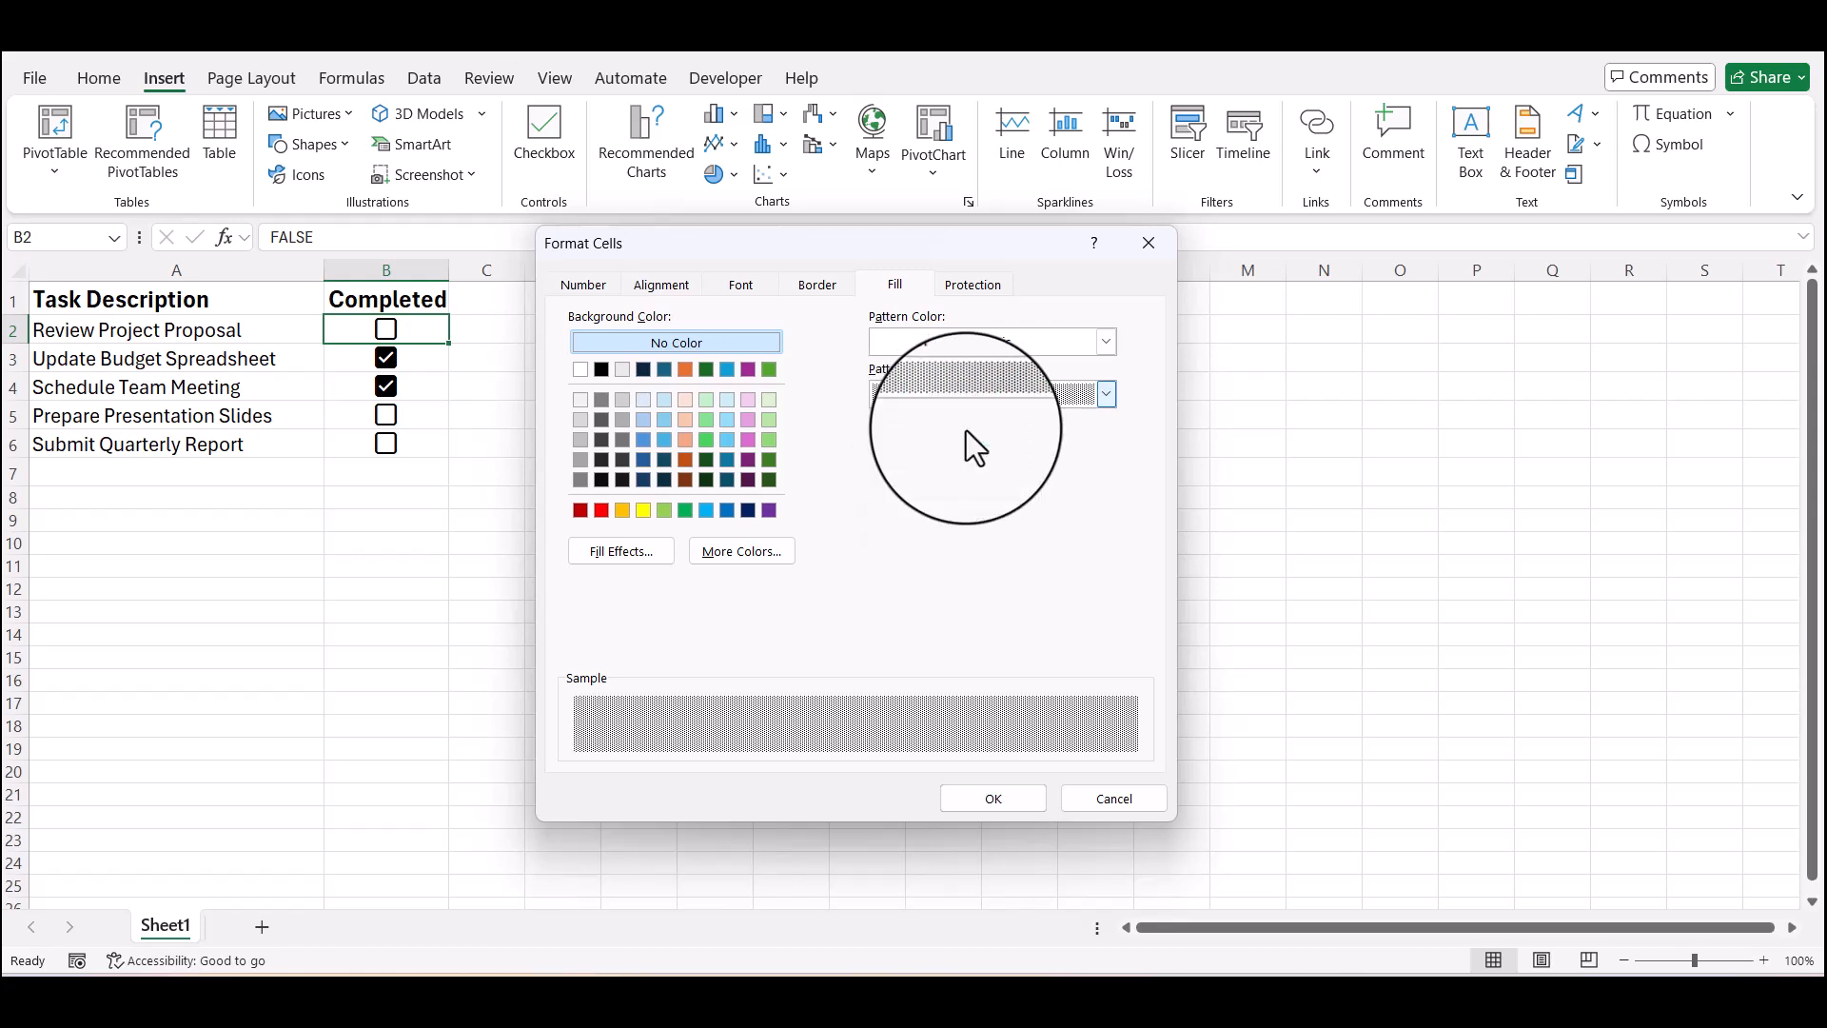
left_click(981, 799)
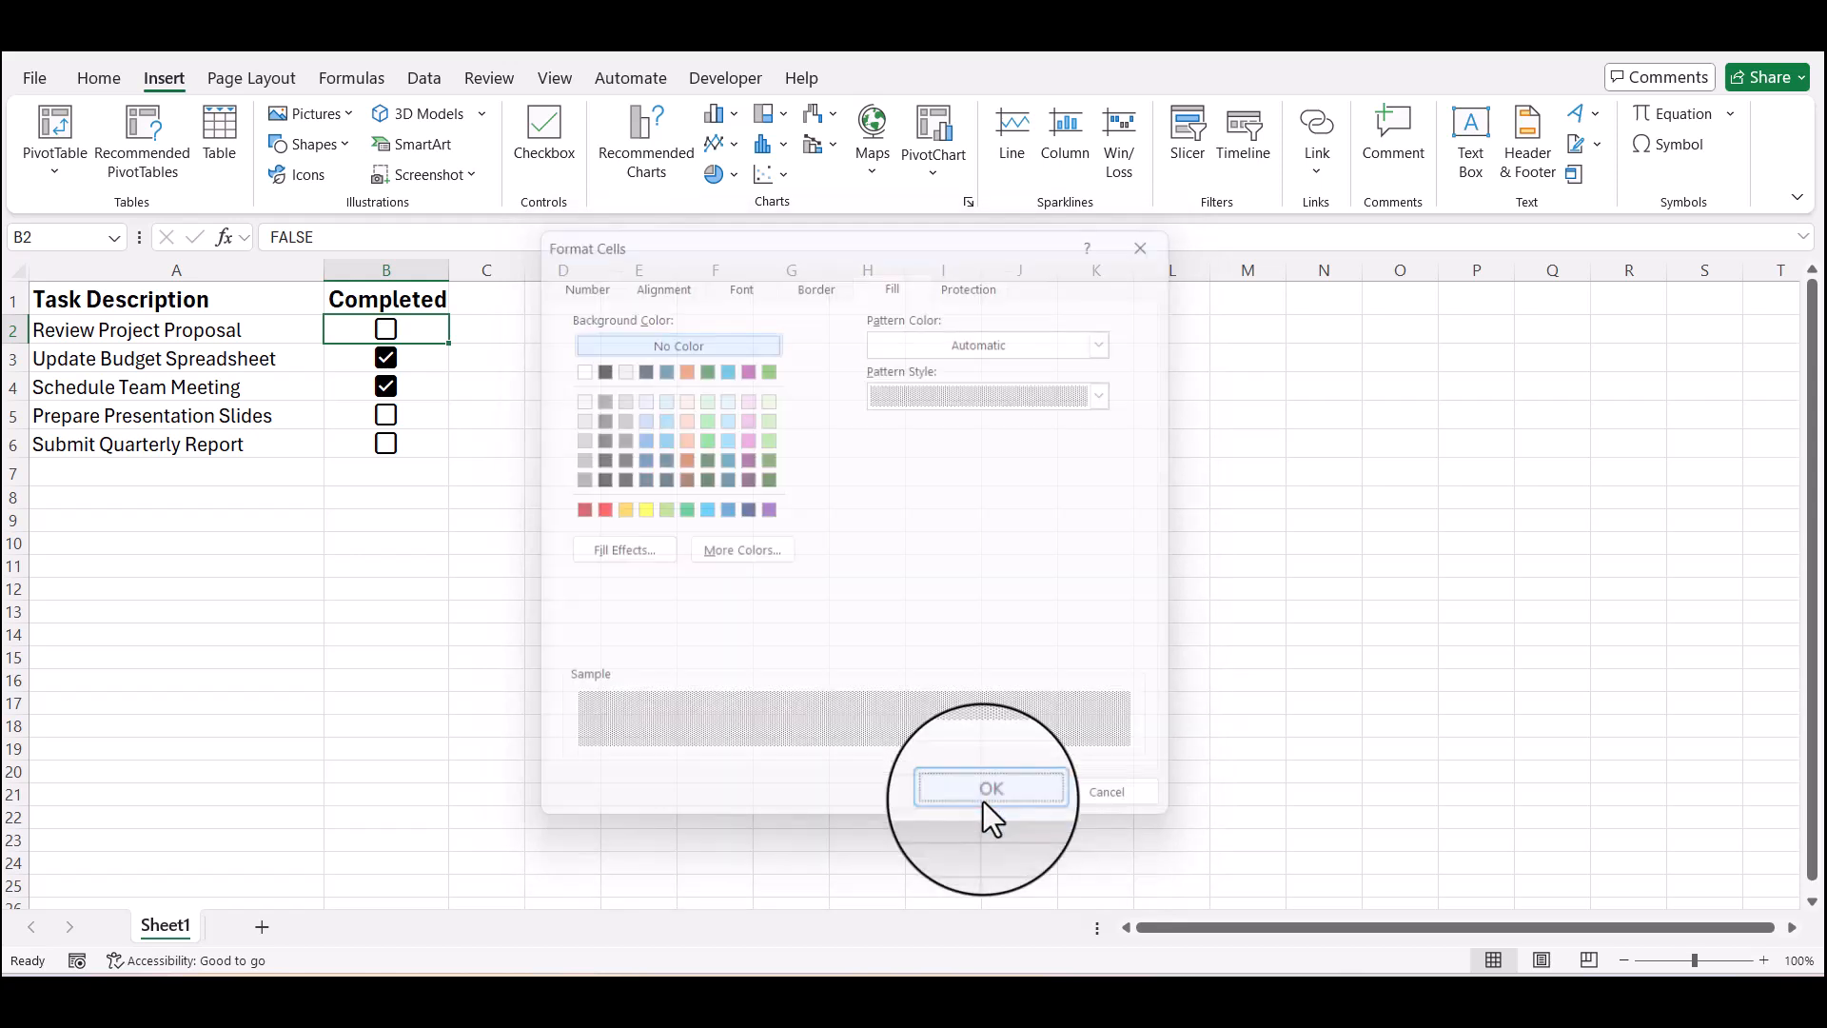
left_click(651, 561)
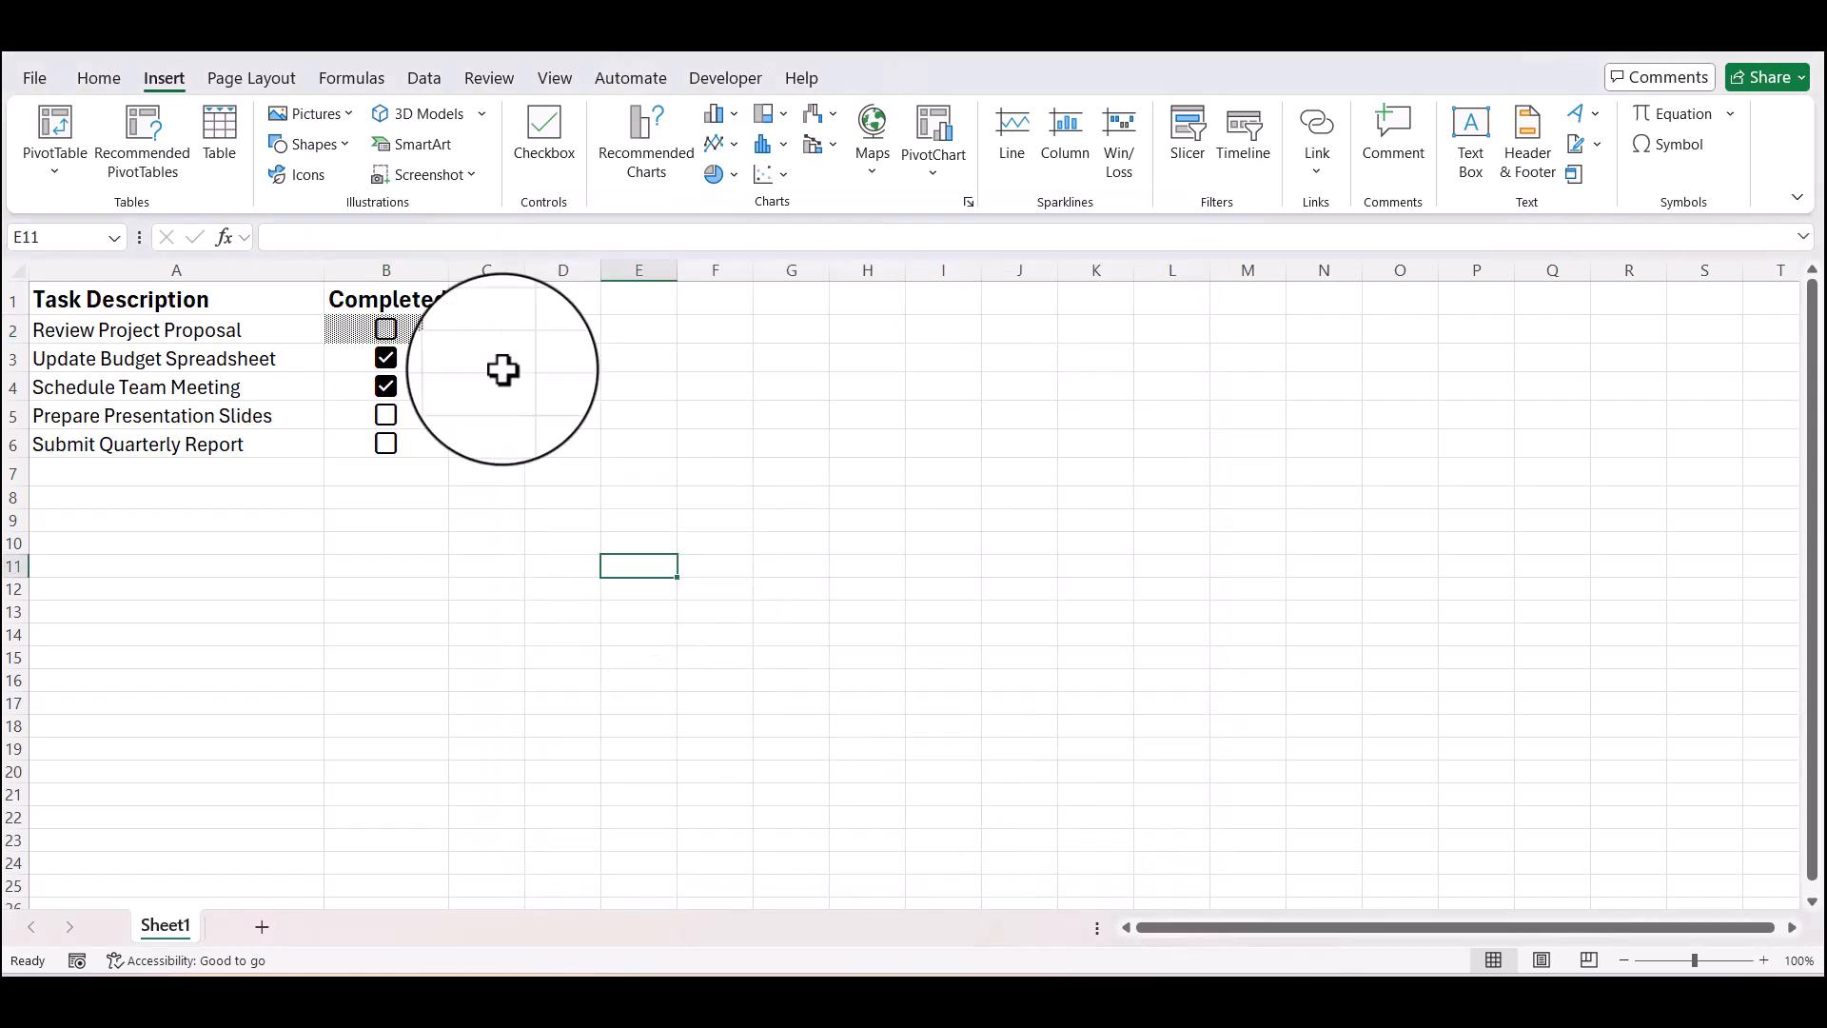
Add an outline border in the automatic color around cell B2.
left_click(436, 332)
key("ctrl+1")
left_click_drag(653, 388, 1007, 303)
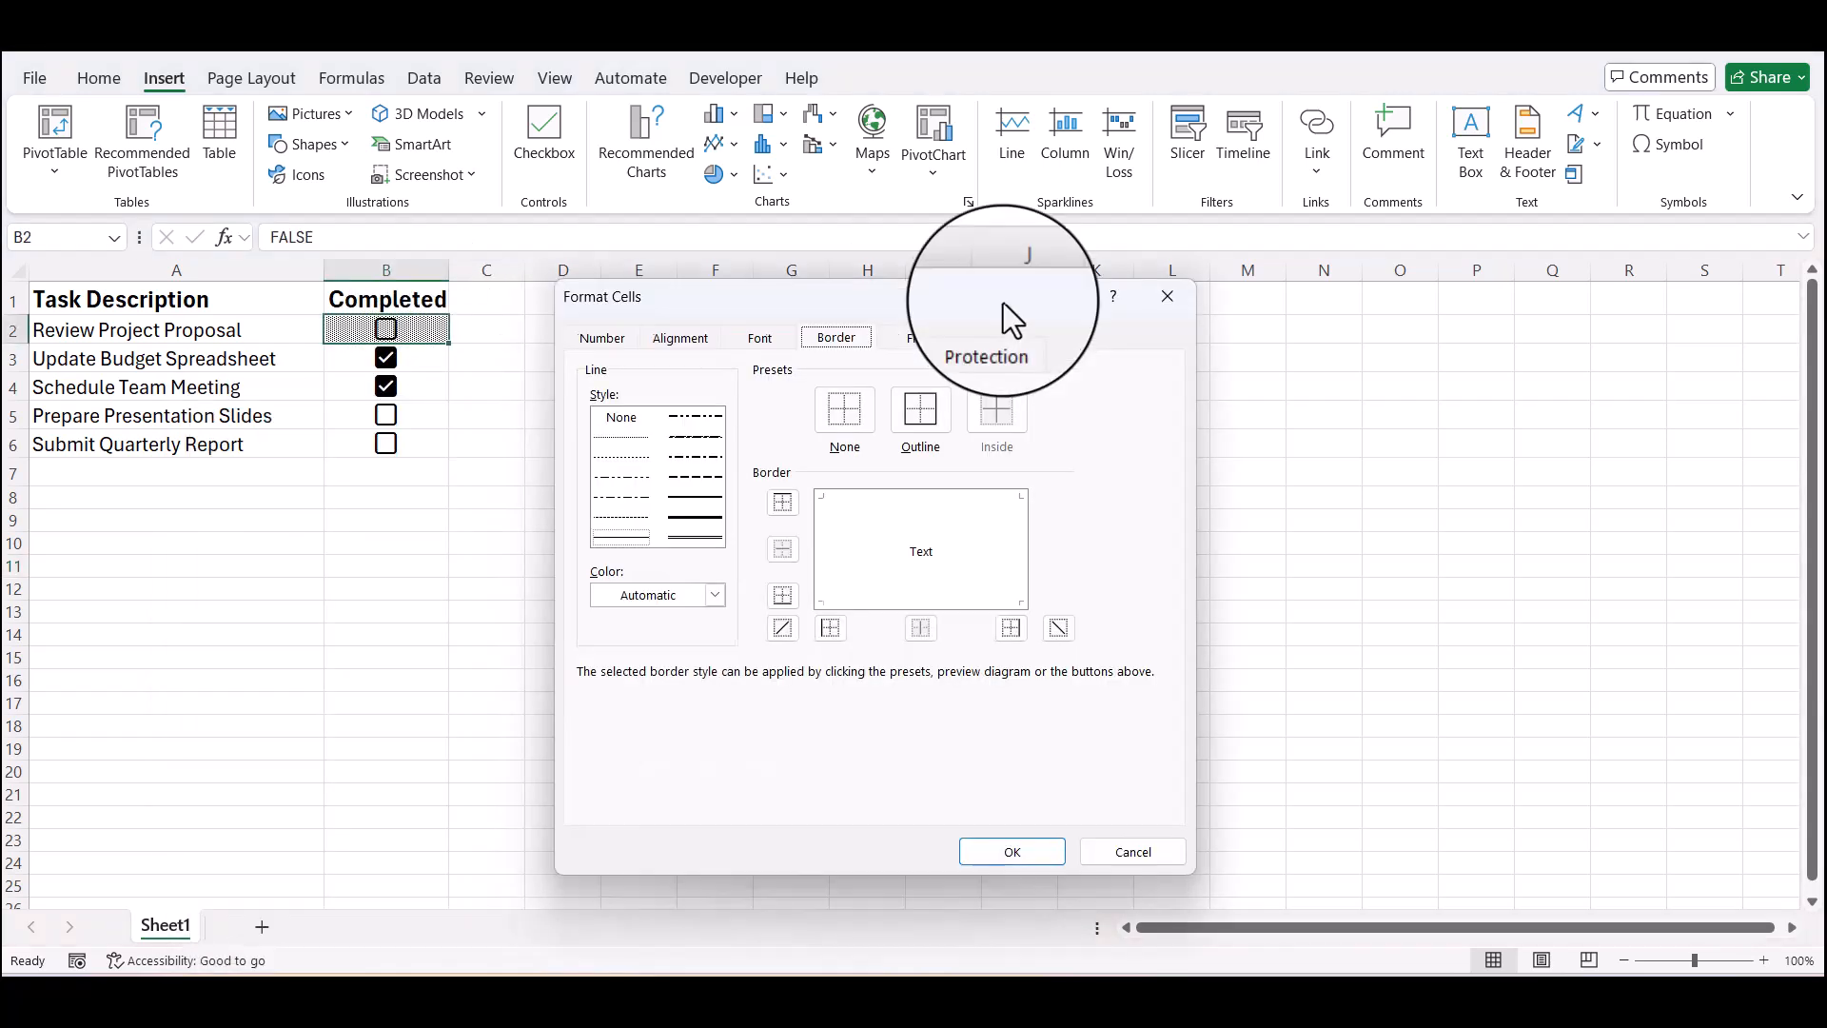
left_click(914, 416)
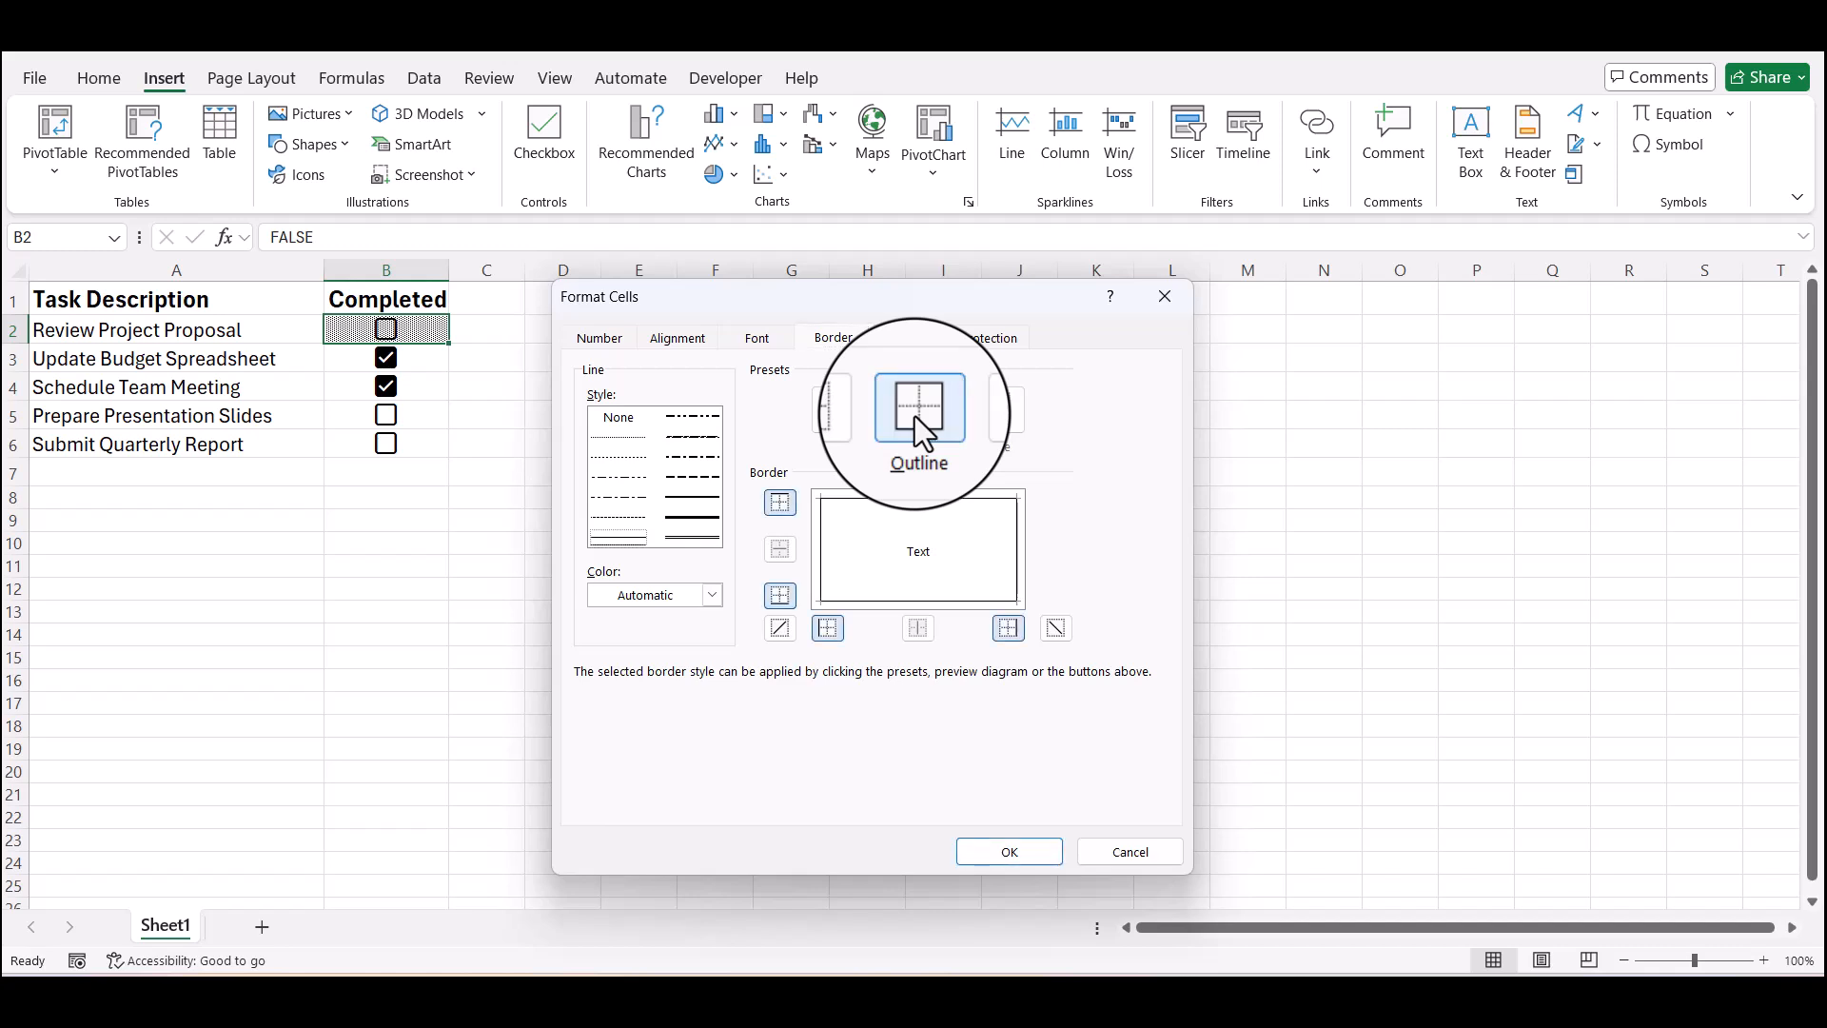
left_click(989, 850)
left_click(638, 520)
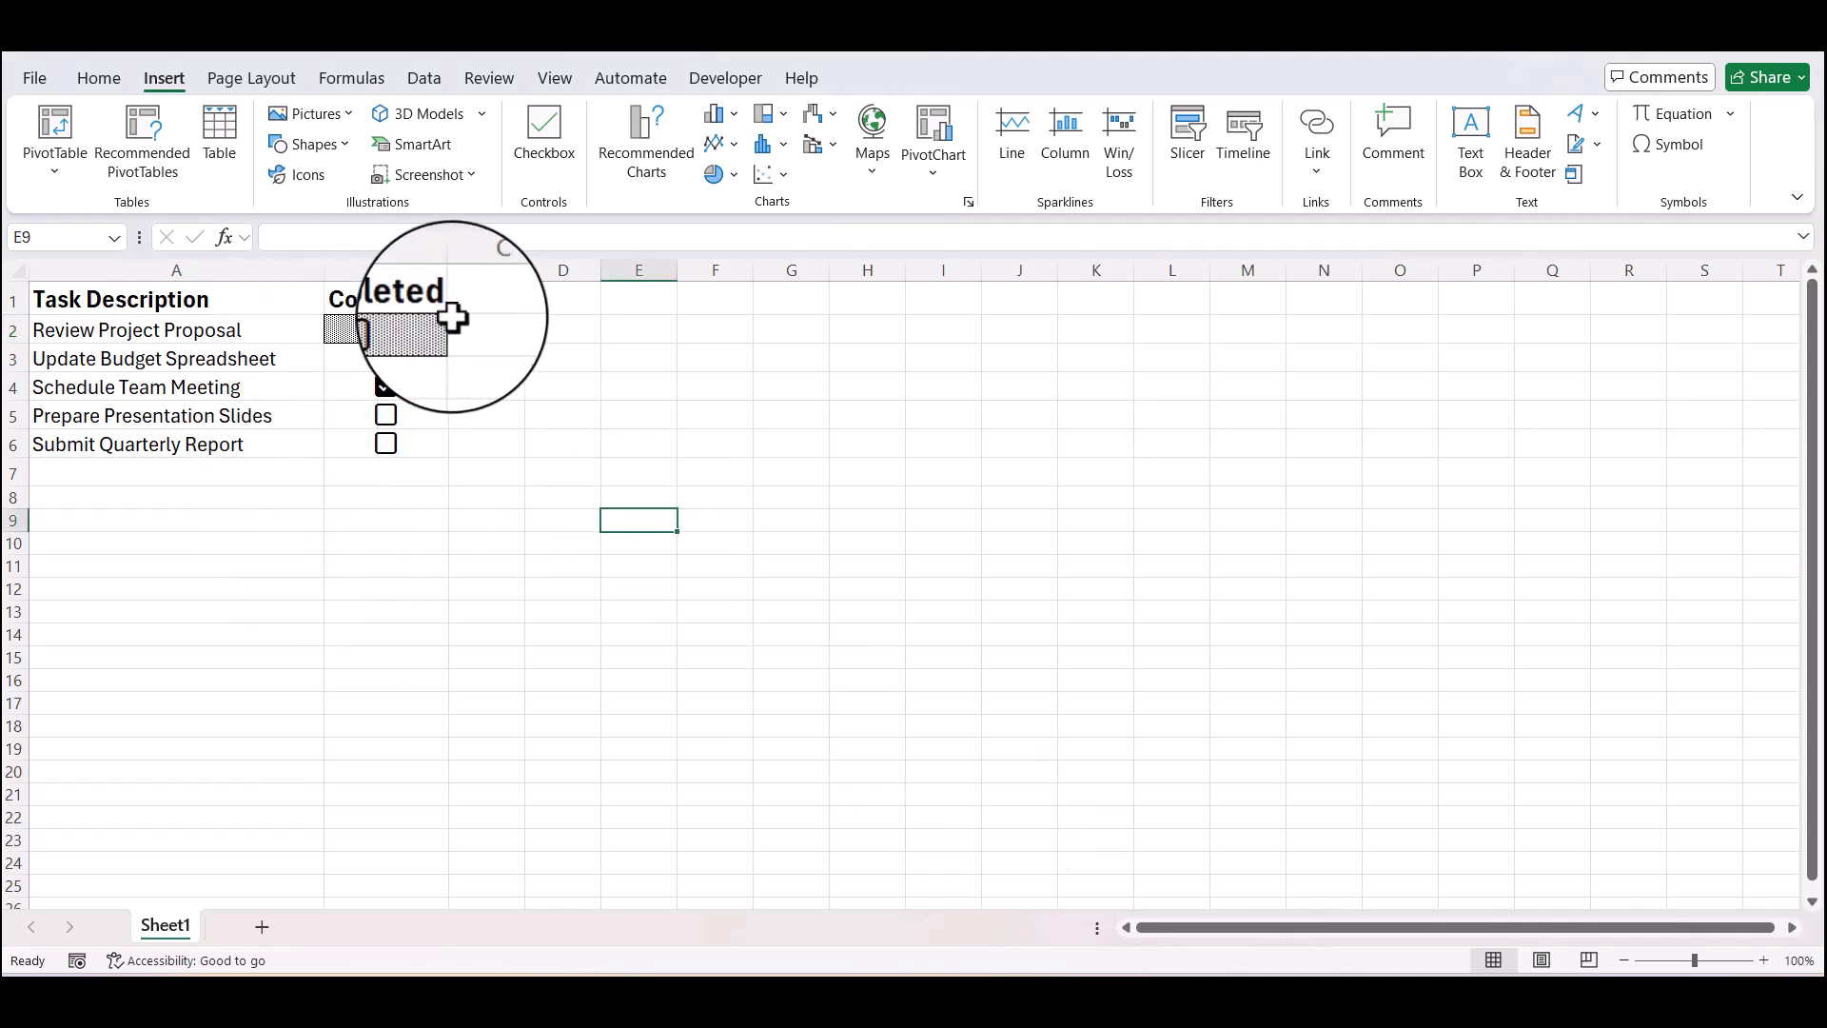
Set the font size of cell B2 to 16 to enlarge its checkbox.
left_click(360, 324)
key("ctrl+1")
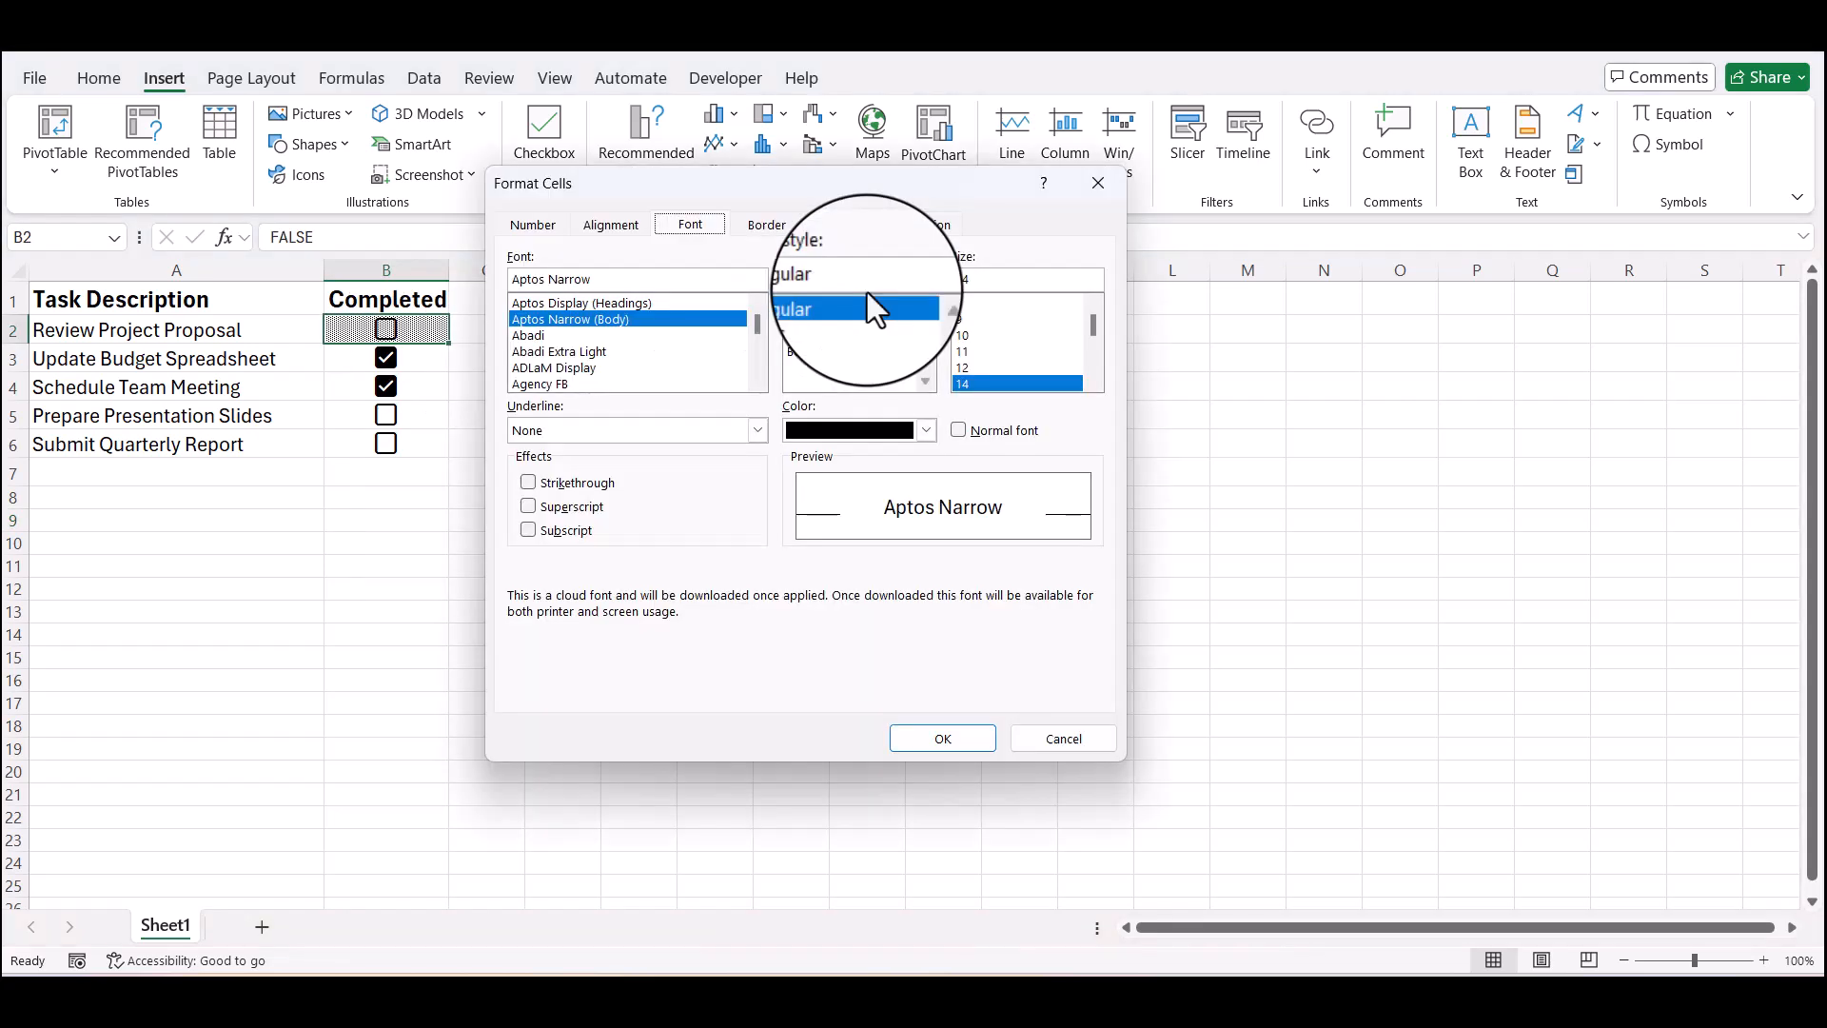
left_click(1092, 379)
left_click(1092, 381)
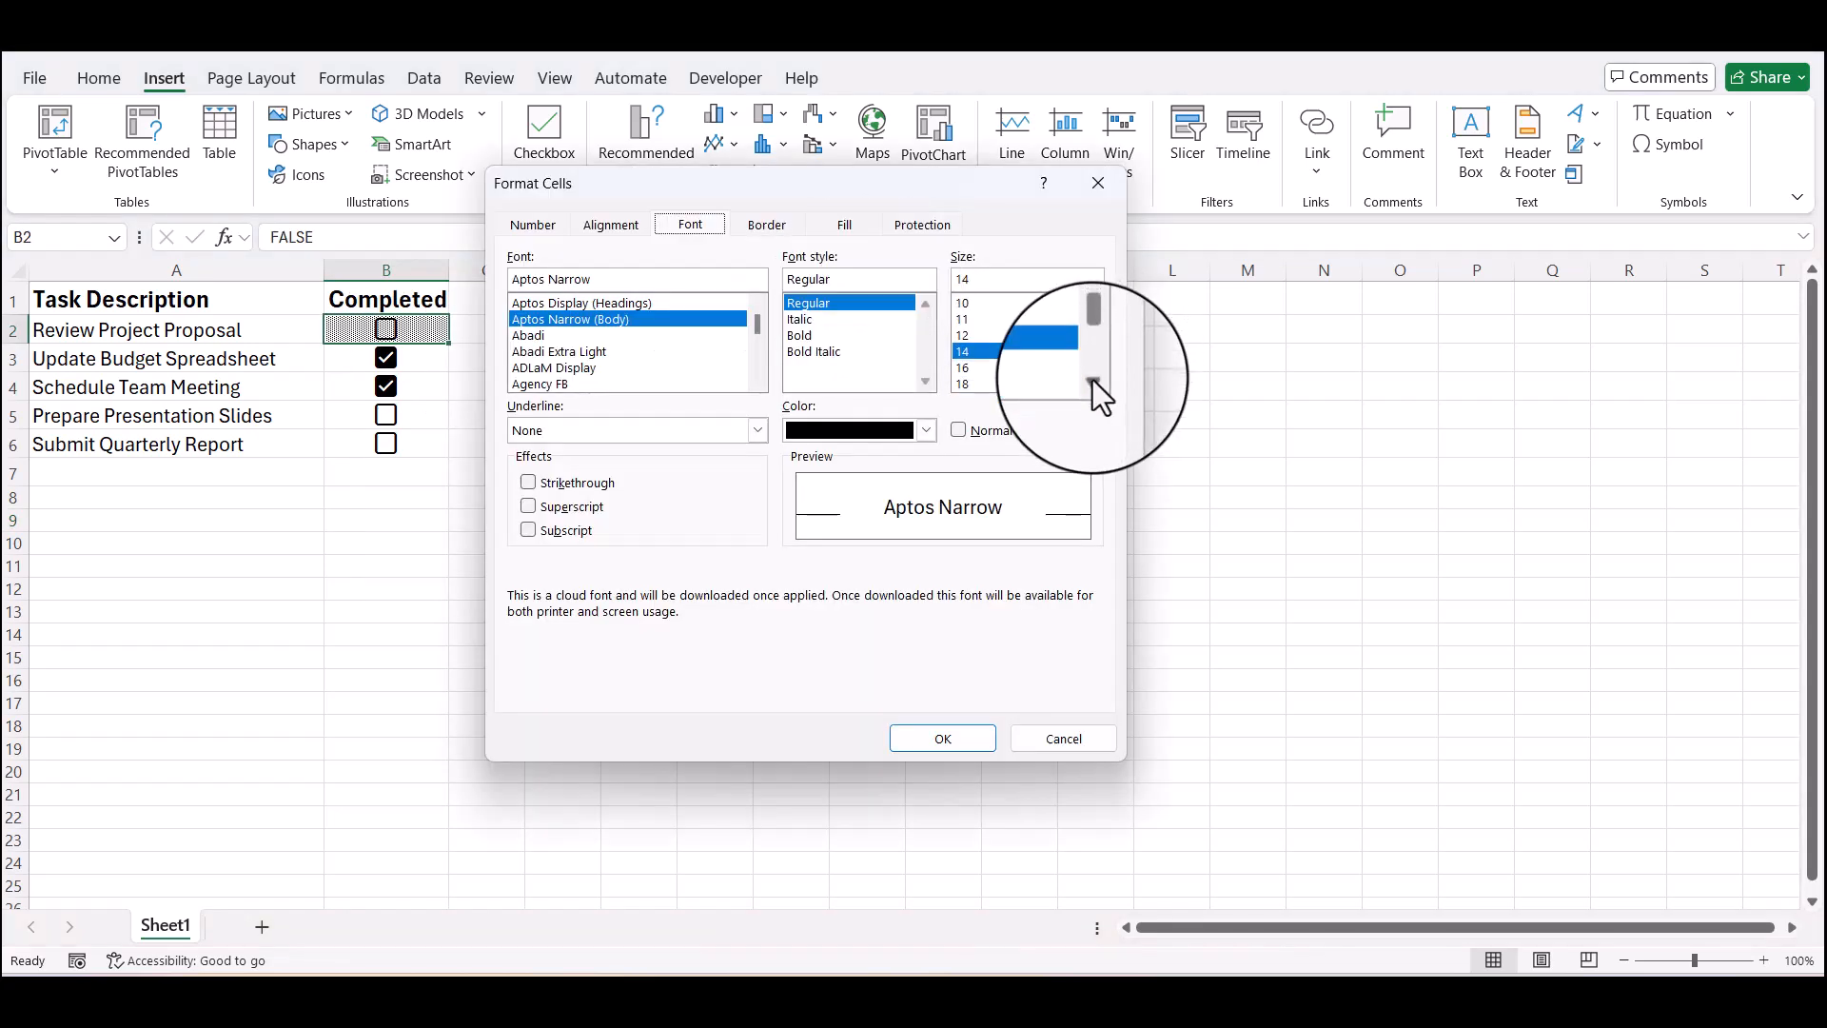
left_click(964, 366)
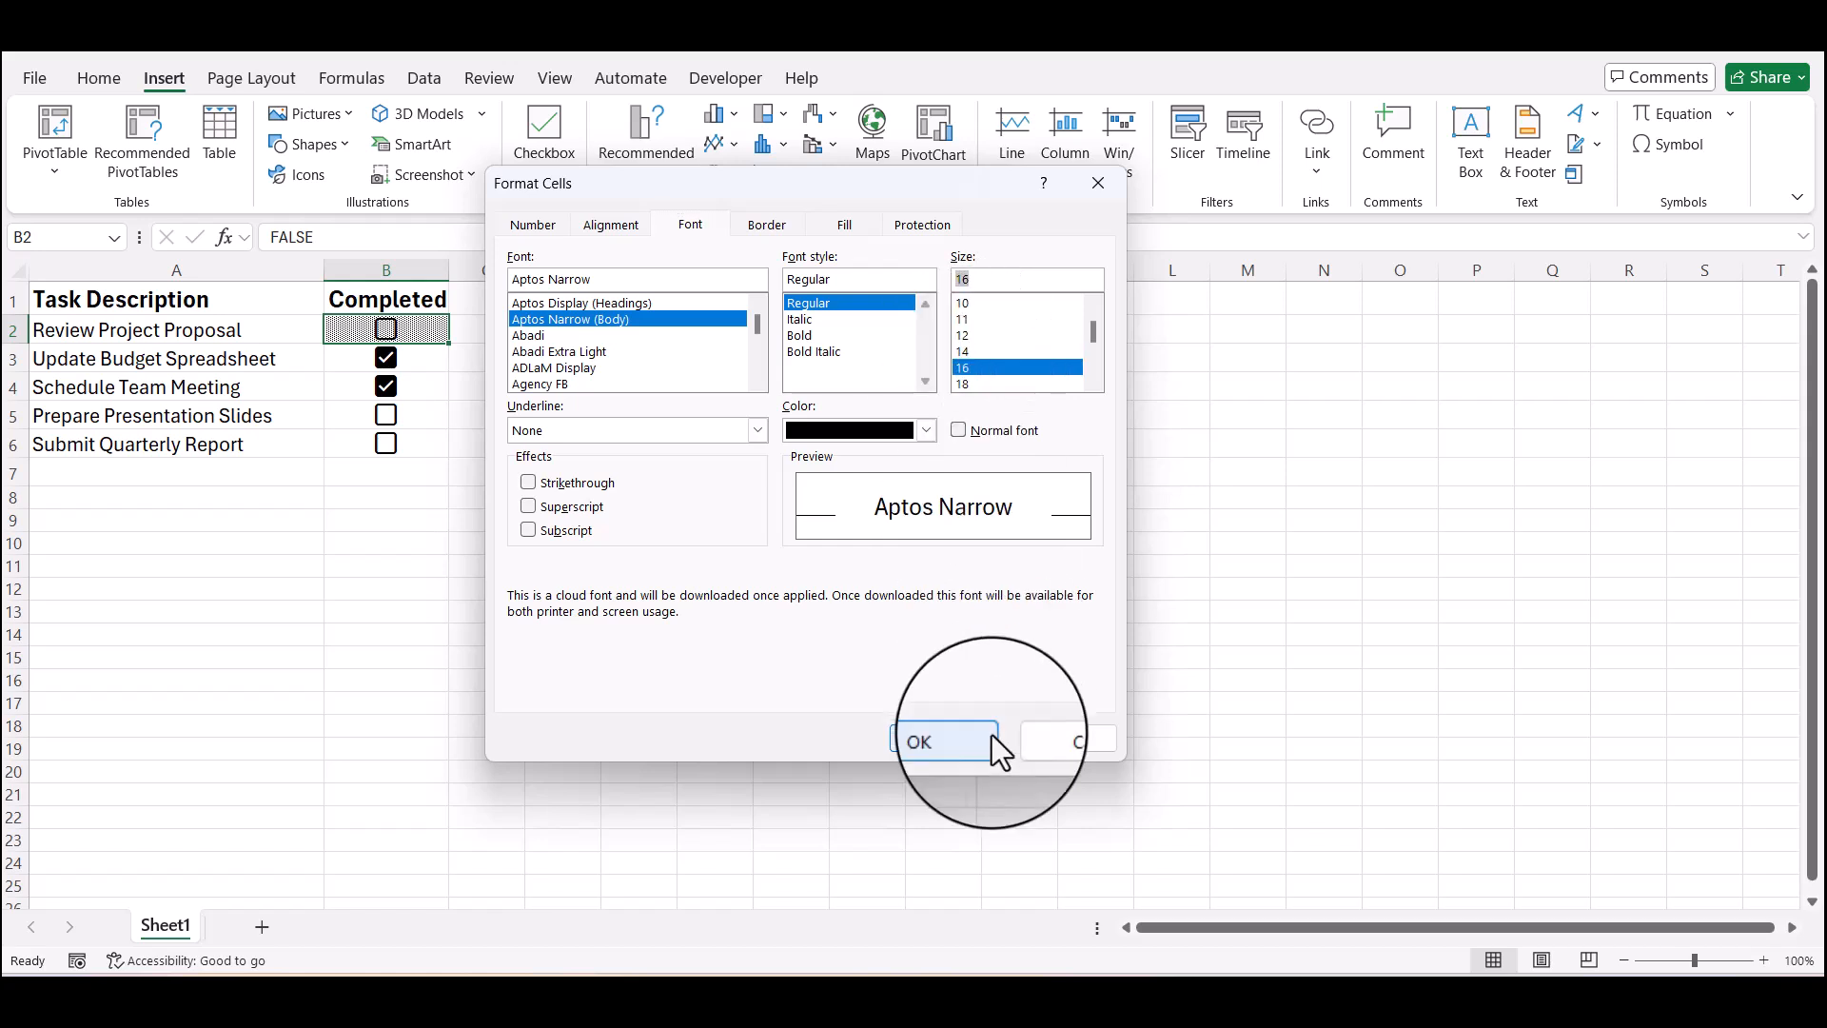
left_click(937, 741)
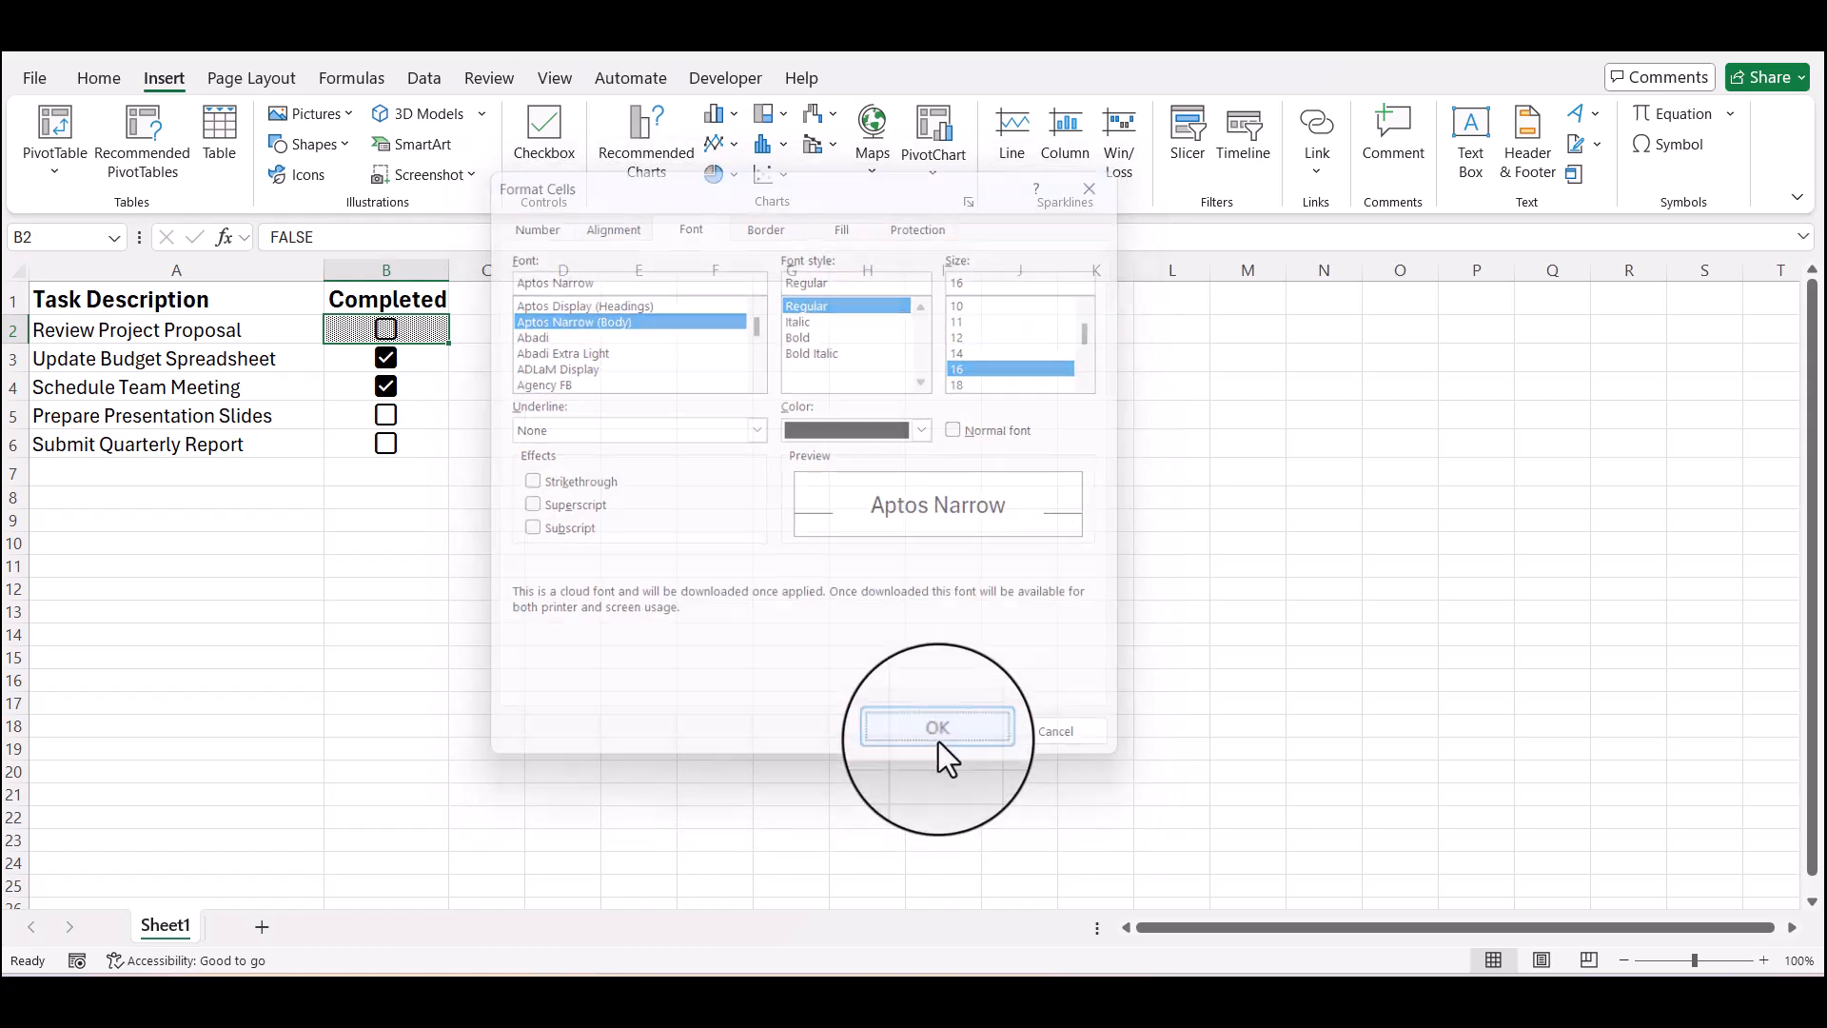
left_click(566, 567)
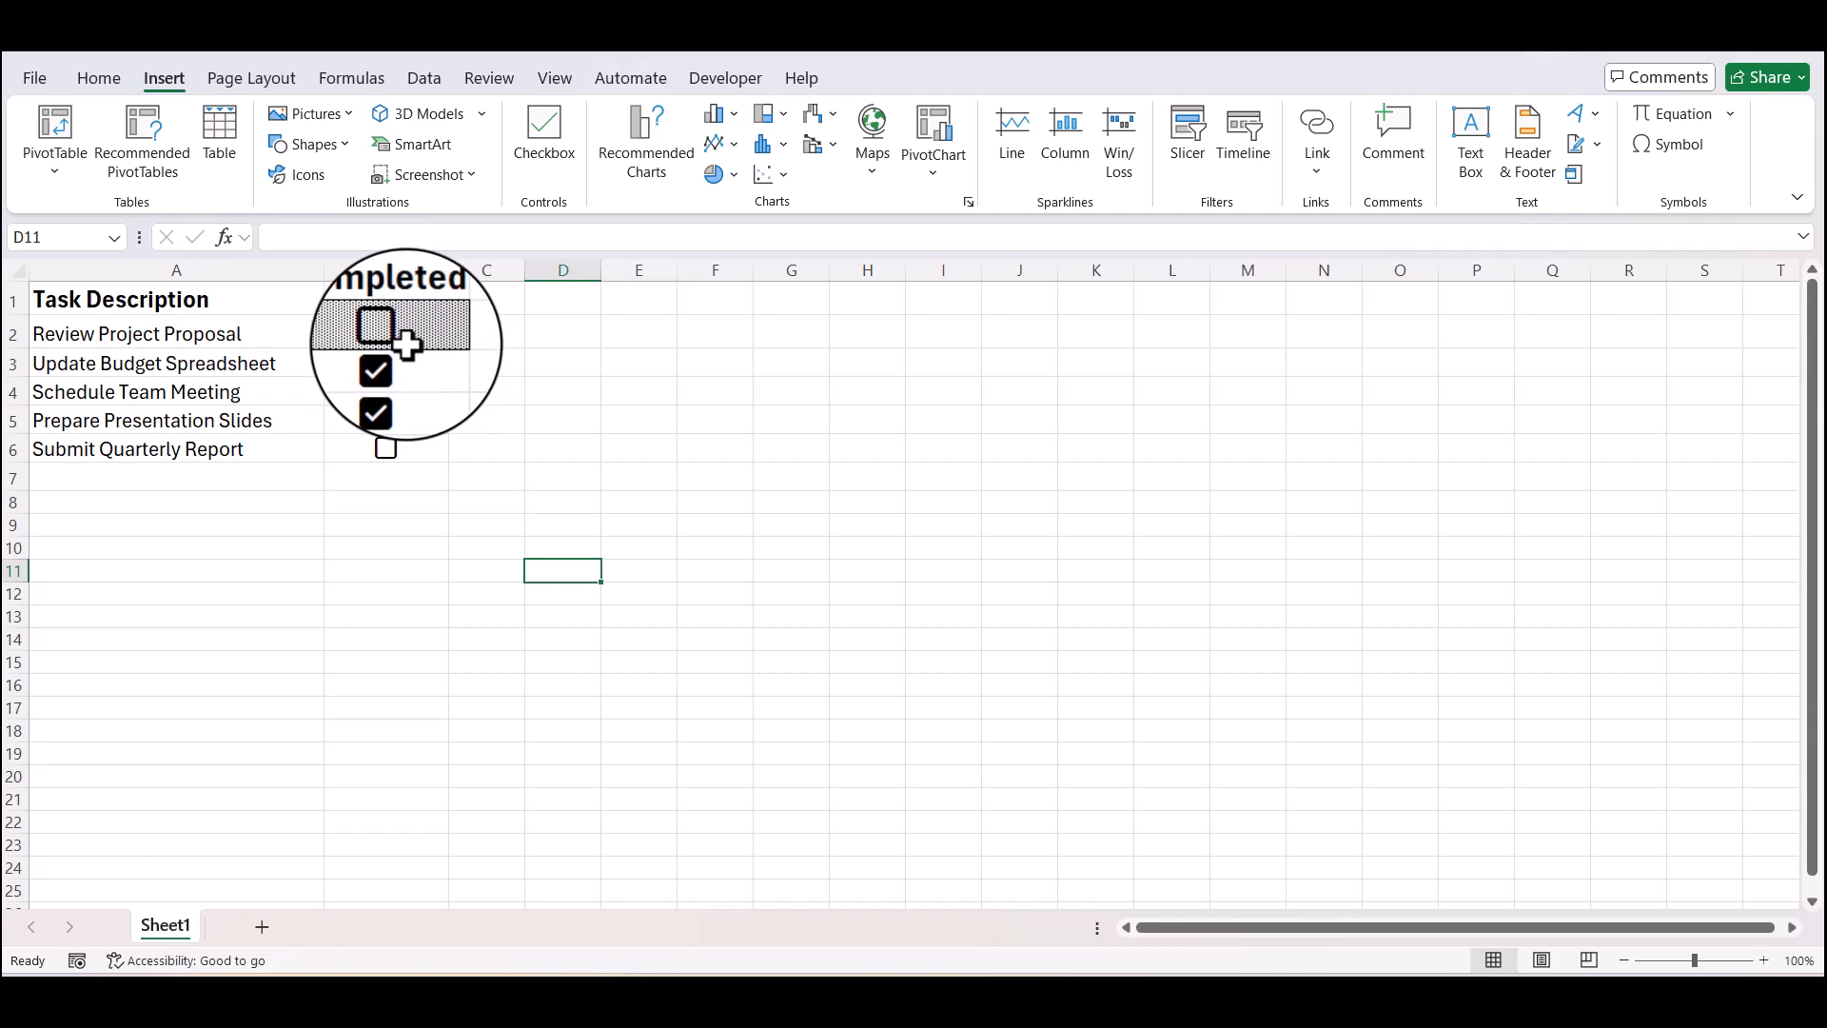